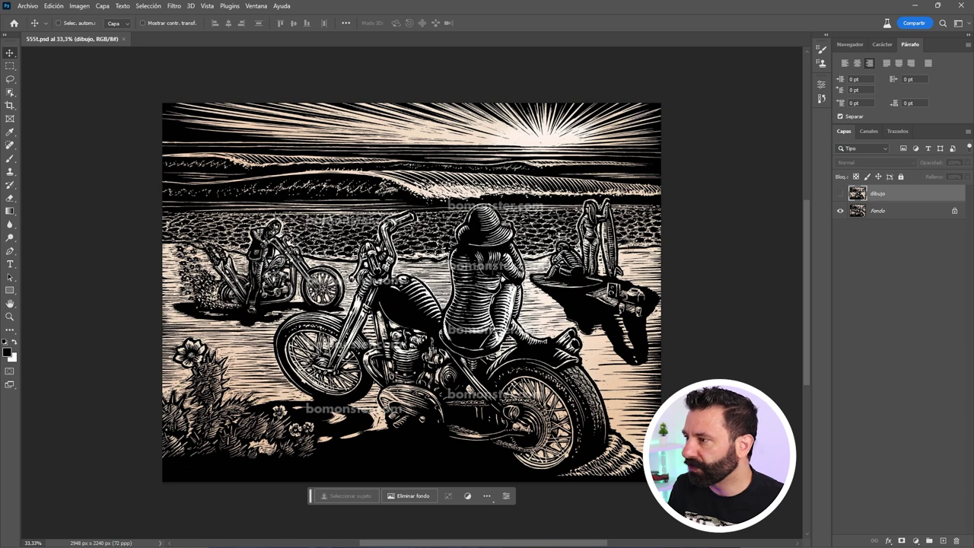
Merge the visible dibujo drawing layer with Fondo into a single Fondo layer.
left_click(841, 193)
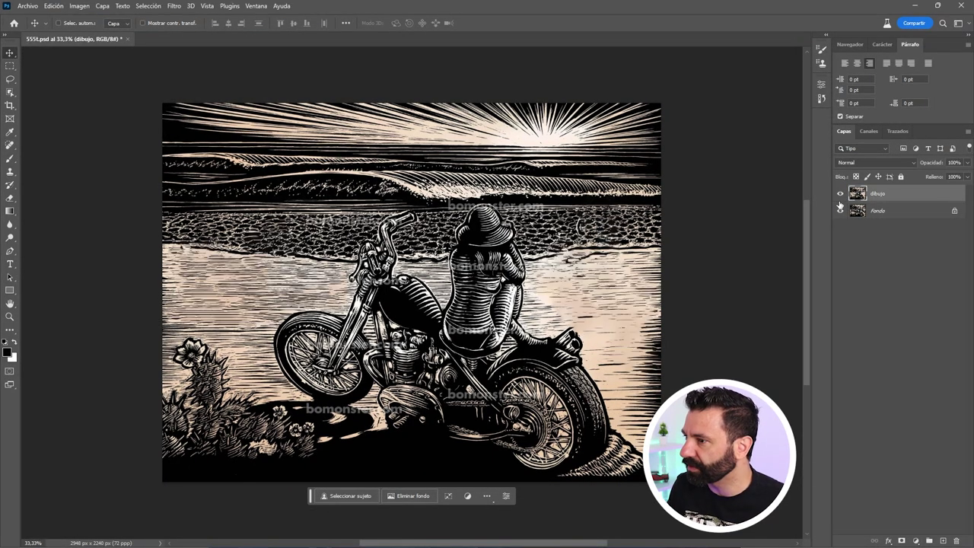
left_click(883, 214, "shift")
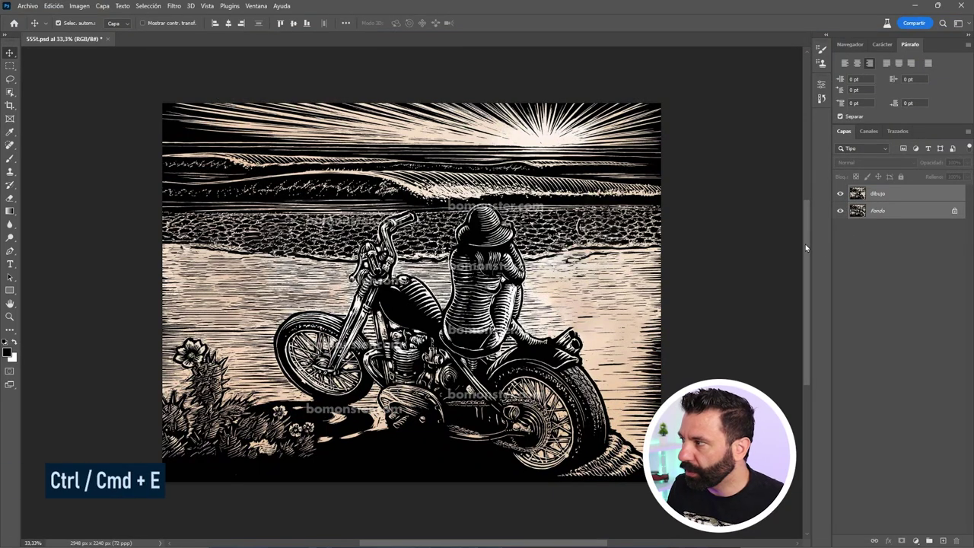
key("ctrl+e")
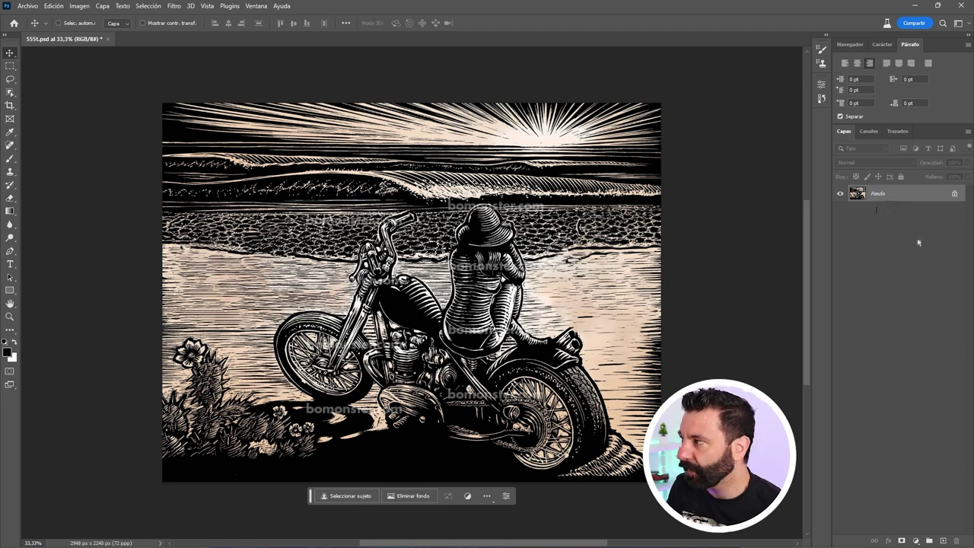
On a new layer, sketch the blue horizon line and circle the sun.
left_click(944, 541)
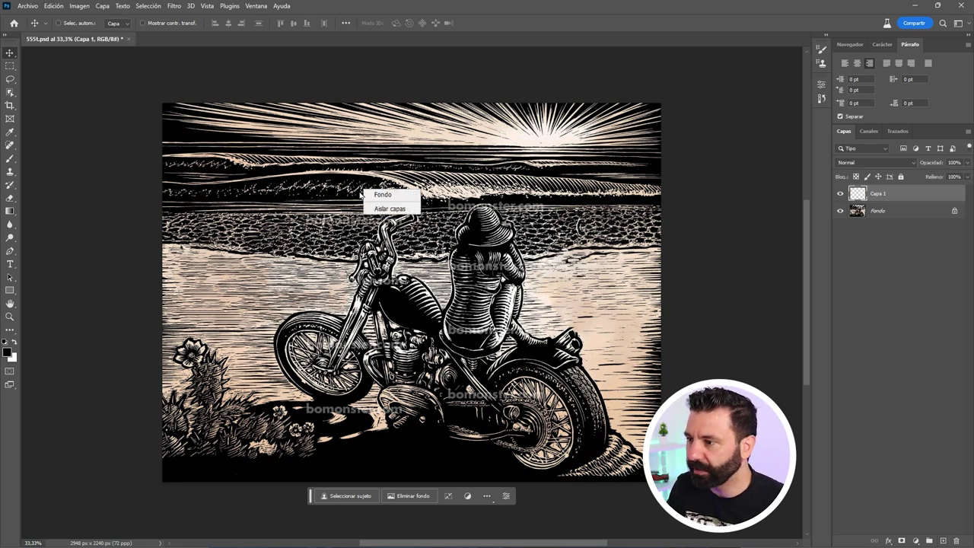
key("b")
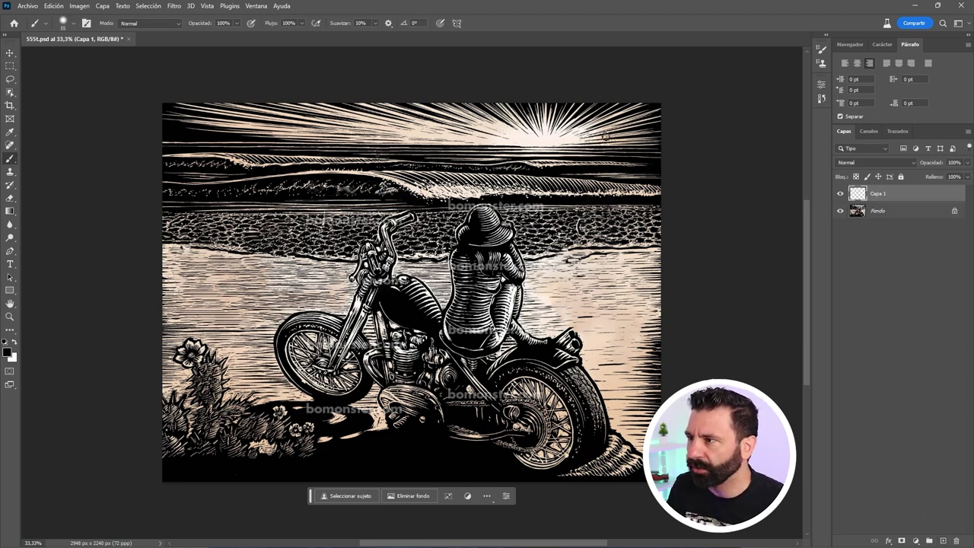
left_click_drag(156, 142, 309, 143)
left_click_drag(374, 135, 704, 155)
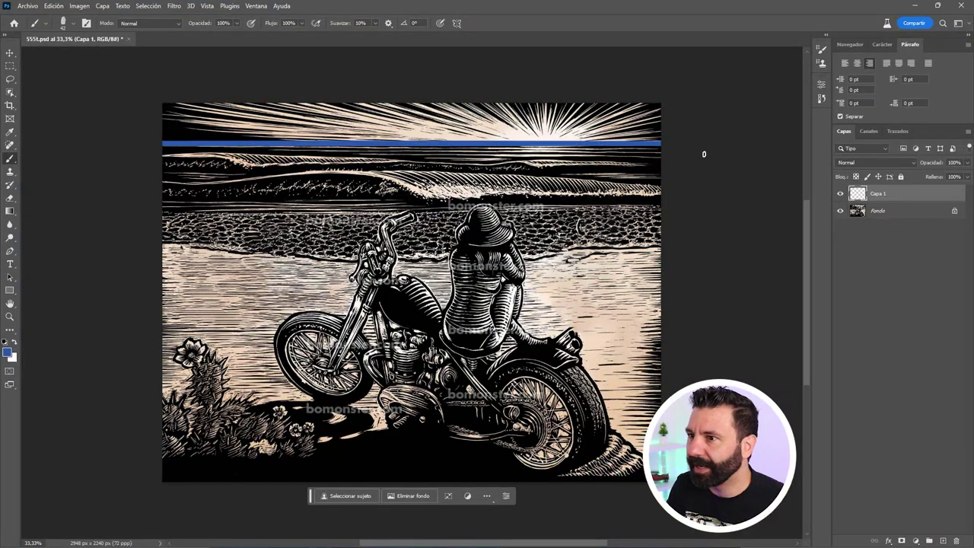
left_click_drag(544, 129, 533, 134)
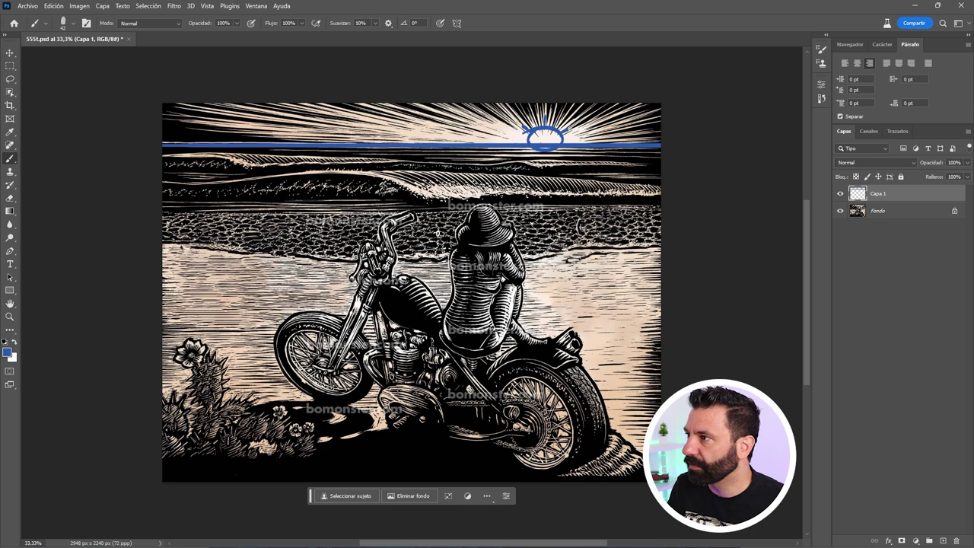
Sketch the motorcycle's wheels, frame, engine, fork and handlebars in blue.
left_click_drag(286, 376, 321, 311)
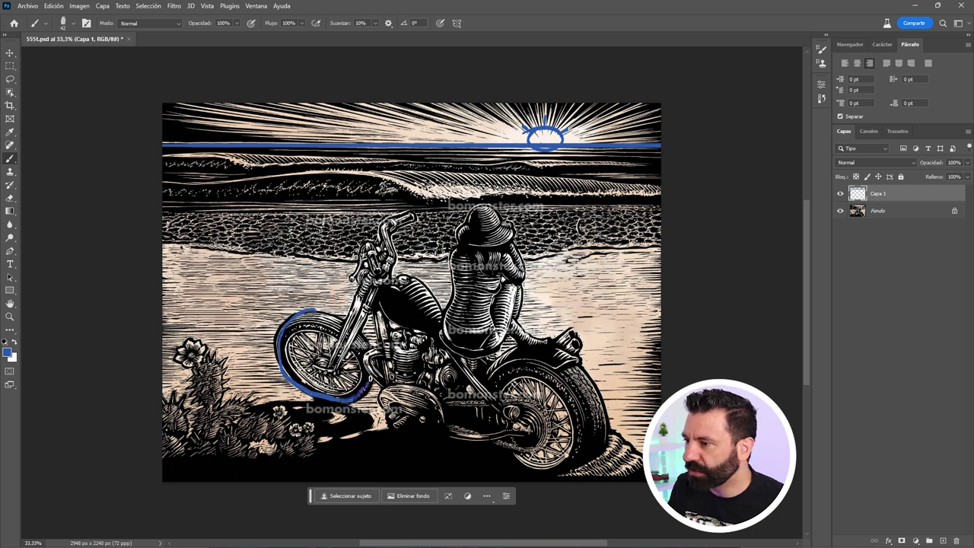
mouse_move(496, 373)
left_mouse_down()
mouse_move(576, 356)
mouse_move(517, 347)
mouse_move(495, 365)
left_mouse_up()
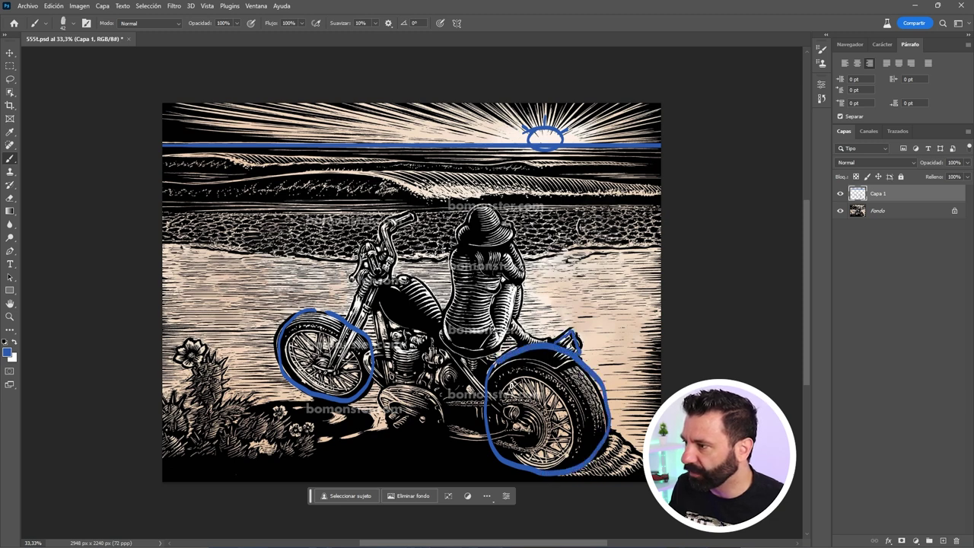
left_click_drag(386, 277, 488, 393)
mouse_move(487, 439)
left_mouse_down()
mouse_move(379, 391)
mouse_move(371, 283)
mouse_move(335, 364)
left_mouse_up()
left_click_drag(367, 276, 406, 217)
Outline the seated girl with her hat, the cactus and the flower at bottom left.
mouse_move(457, 248)
left_mouse_down()
mouse_move(451, 285)
mouse_move(506, 342)
mouse_move(525, 312)
mouse_move(514, 237)
mouse_move(457, 217)
mouse_move(518, 245)
left_mouse_up()
left_click_drag(162, 411, 184, 441)
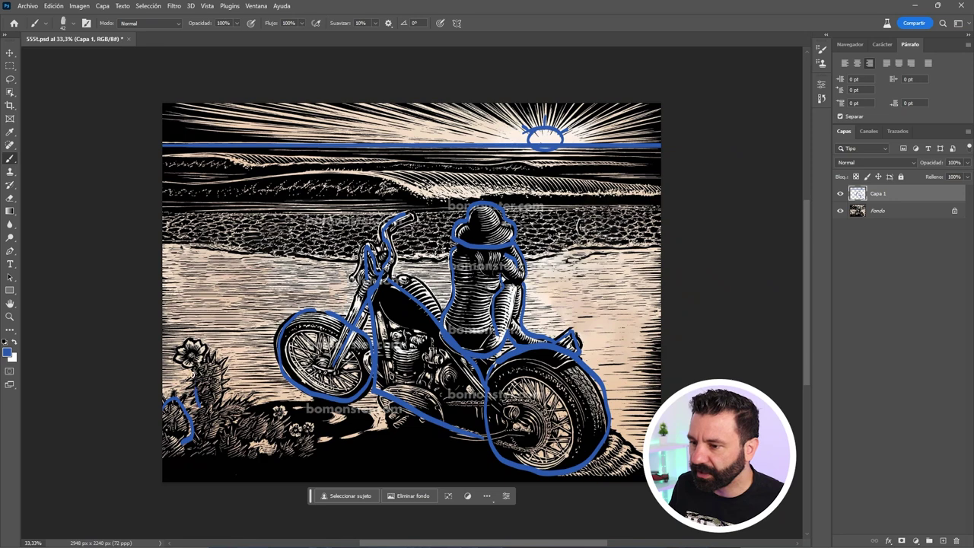
mouse_move(197, 389)
left_mouse_down()
mouse_move(221, 412)
mouse_move(251, 395)
mouse_move(268, 431)
mouse_move(261, 466)
mouse_move(163, 461)
left_mouse_up()
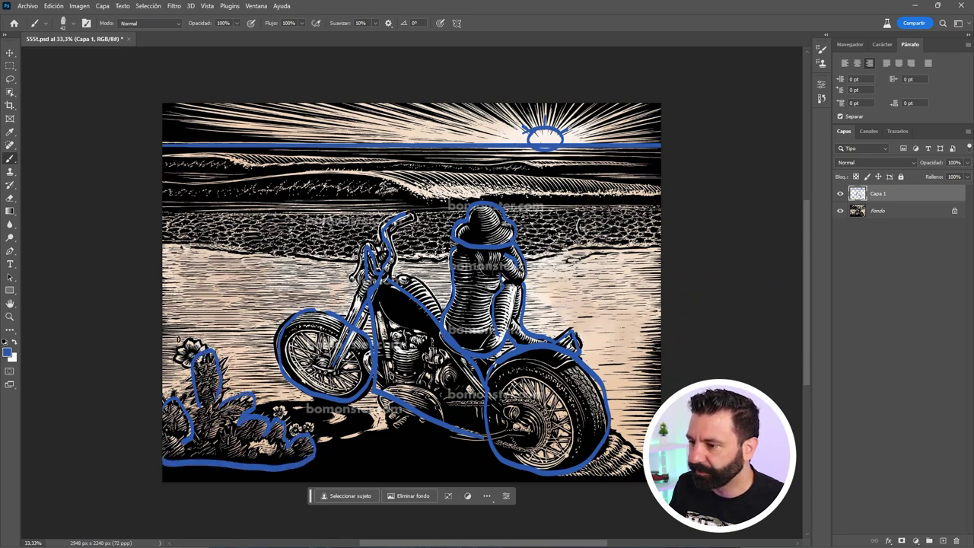
mouse_move(183, 337)
left_mouse_down()
mouse_move(207, 331)
mouse_move(189, 358)
left_mouse_up()
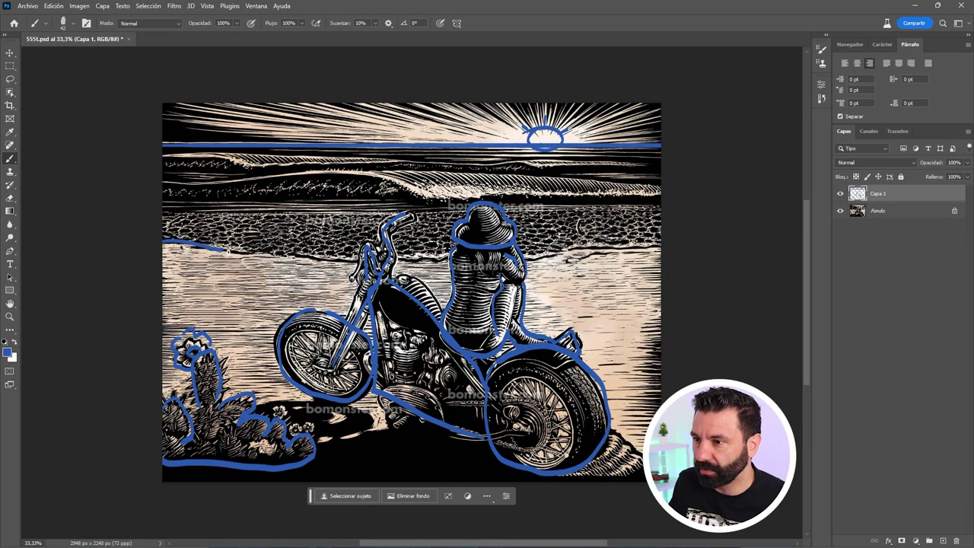
Trace the shorelines and wave crest, then hide the Fondo background.
left_click_drag(160, 244, 354, 258)
left_click_drag(526, 259, 661, 244)
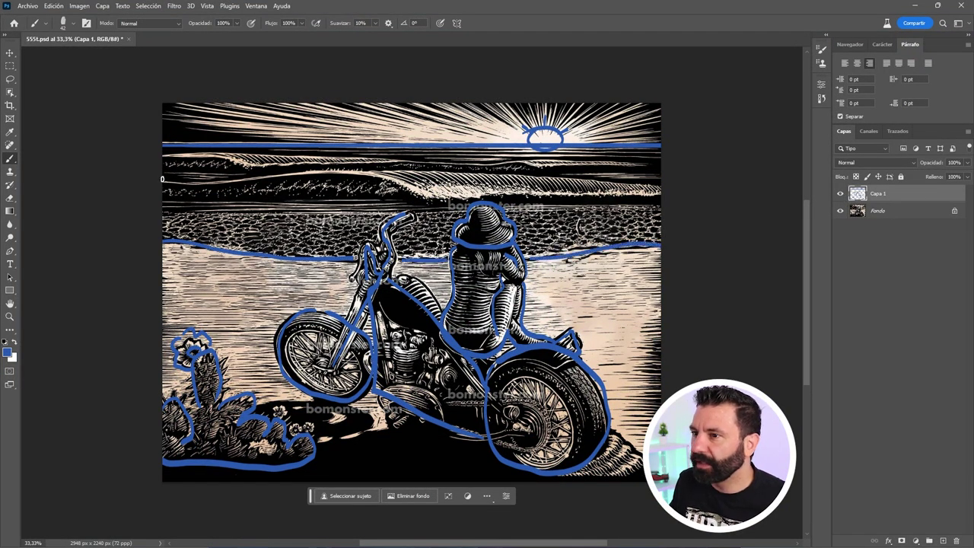
mouse_move(173, 183)
left_mouse_down()
mouse_move(286, 169)
mouse_move(506, 209)
left_mouse_up()
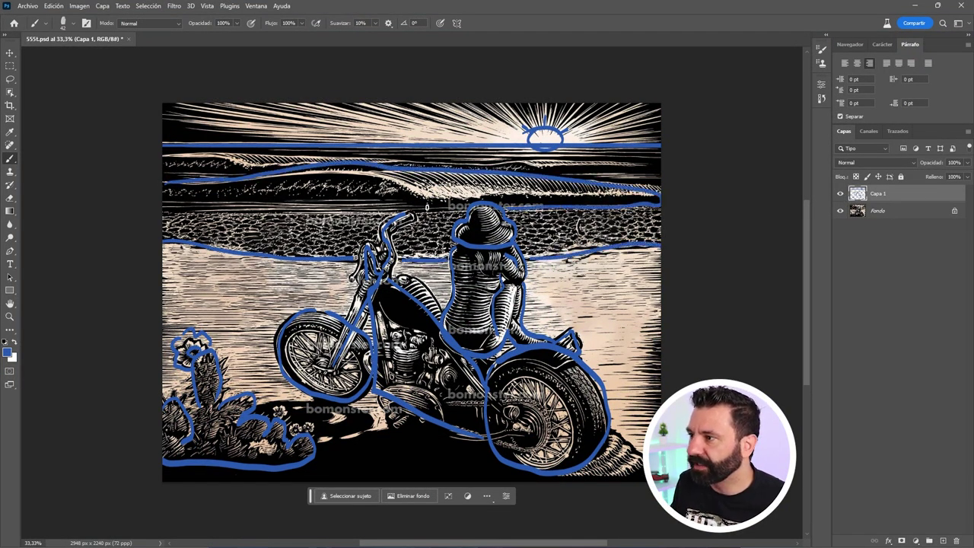
left_click_drag(427, 206, 163, 215)
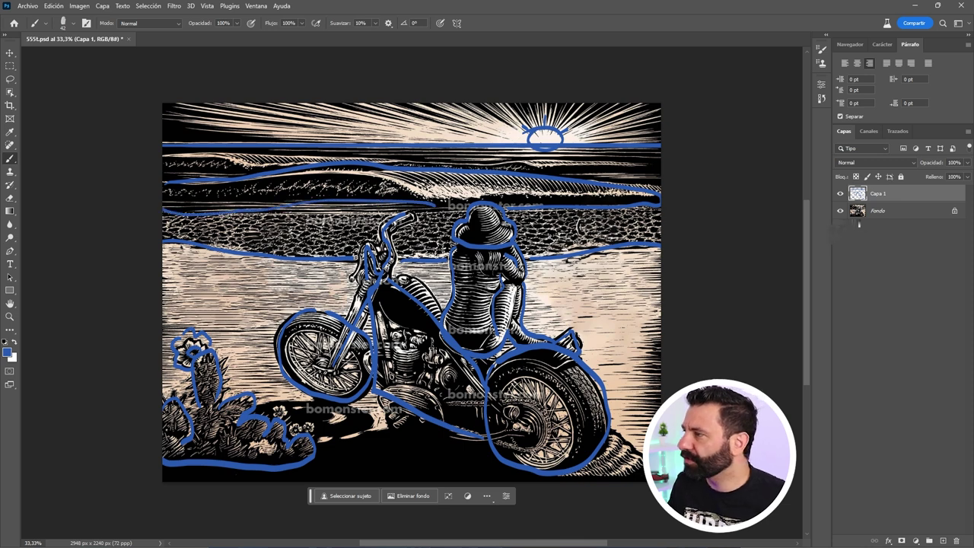
left_click(840, 211)
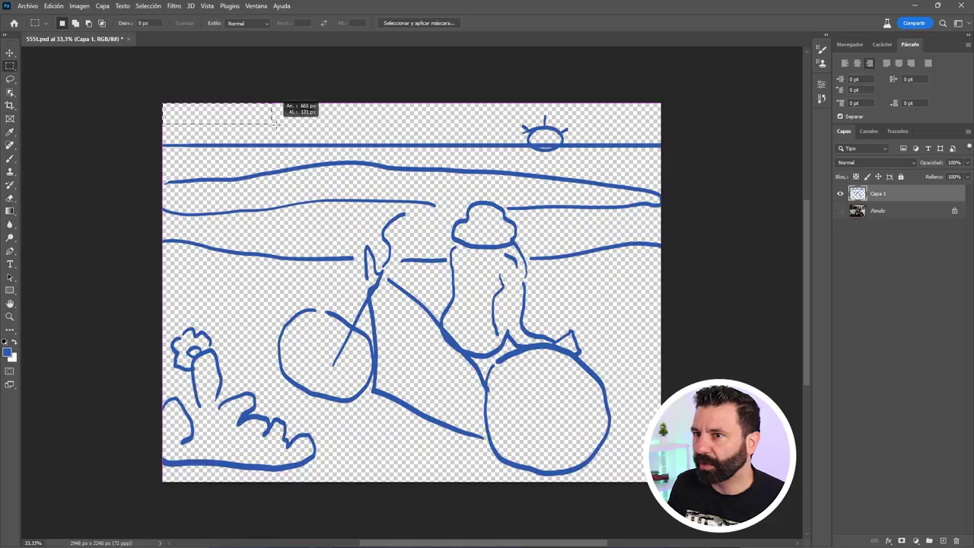
Select a 2948 × 275 px strip across the top sky area of the canvas.
left_click_drag(276, 123, 668, 148)
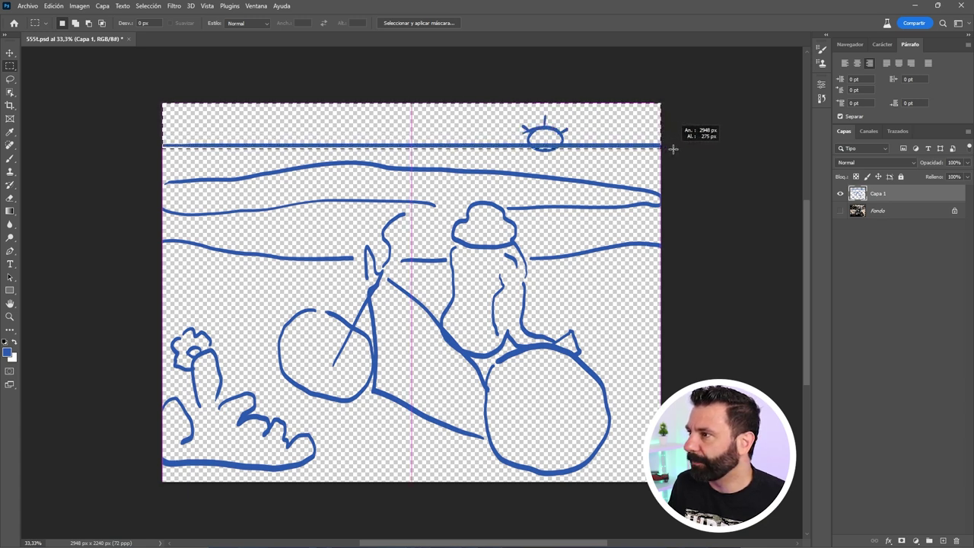
left_click_drag(669, 148, 669, 147)
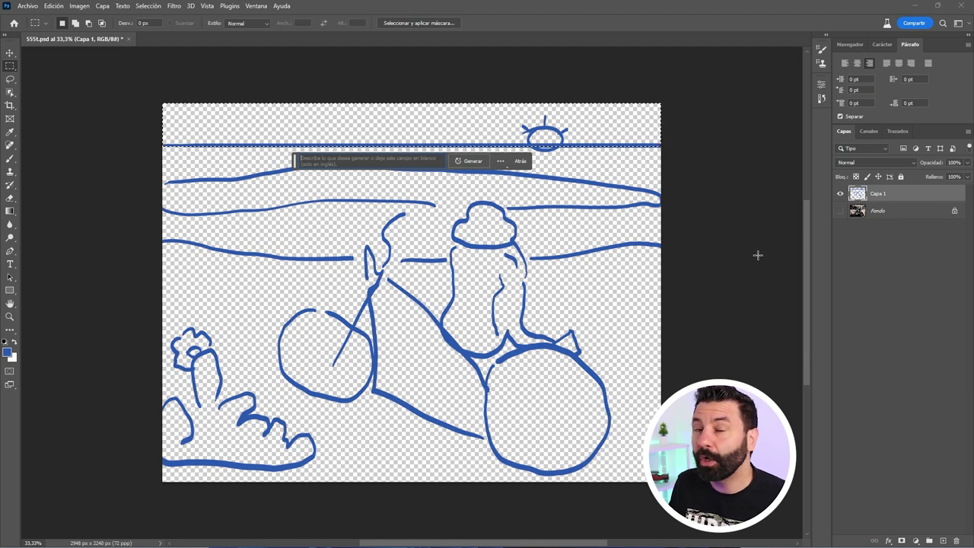
Hide the sketch and generate a 'sunrise sky' fill in the top strip.
left_click(840, 193)
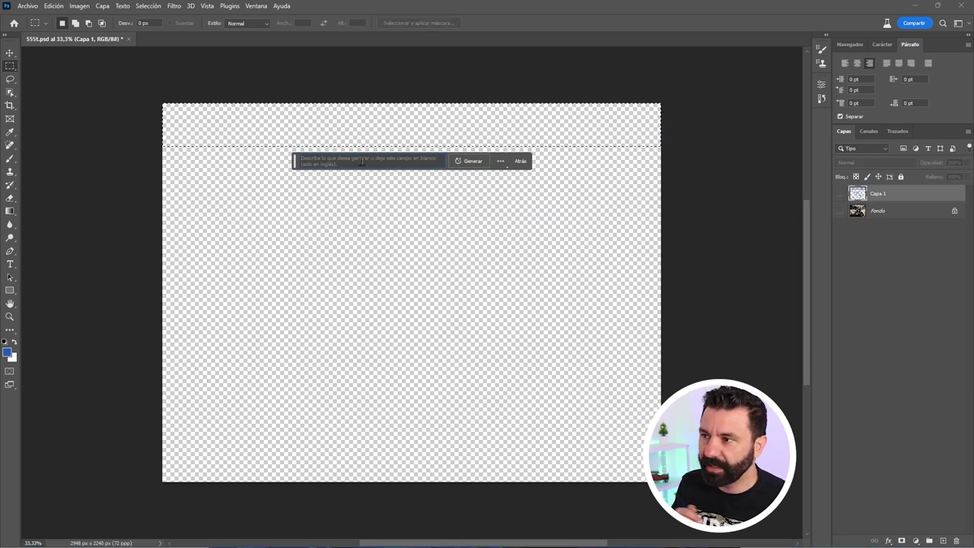
type("su")
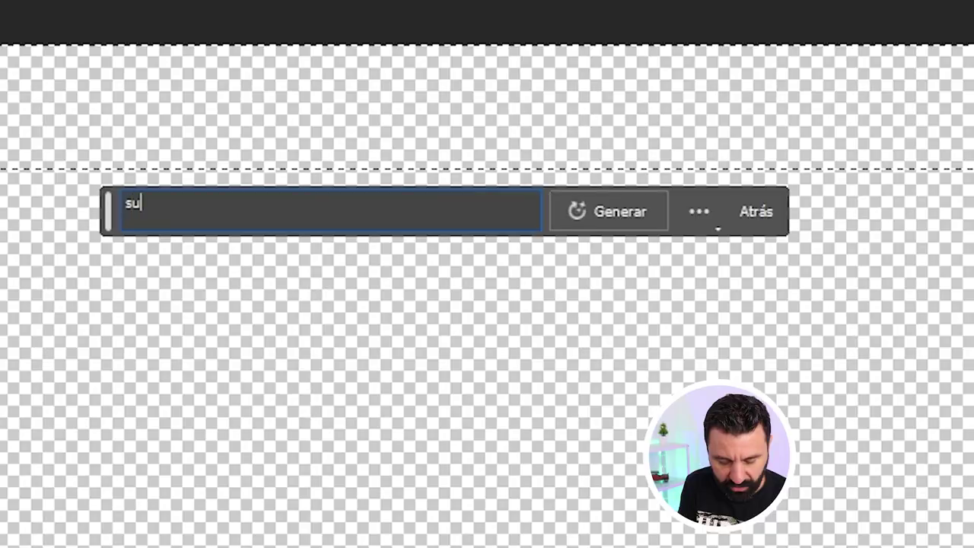
type("nrise sk")
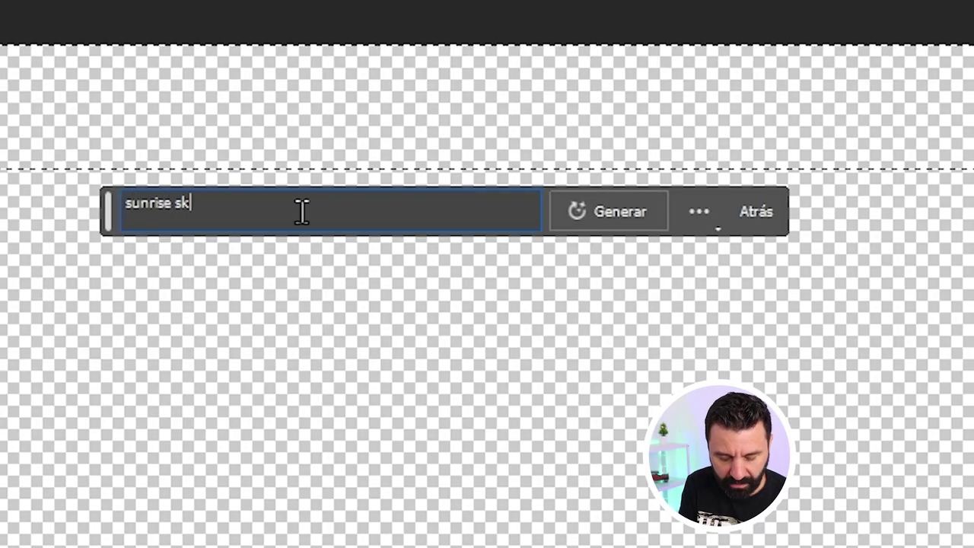
type("y")
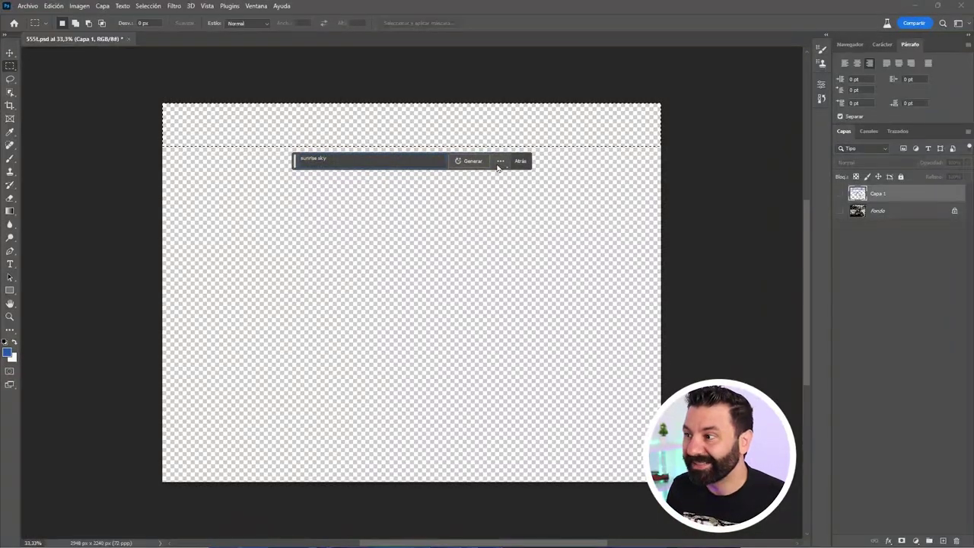
left_click(470, 161)
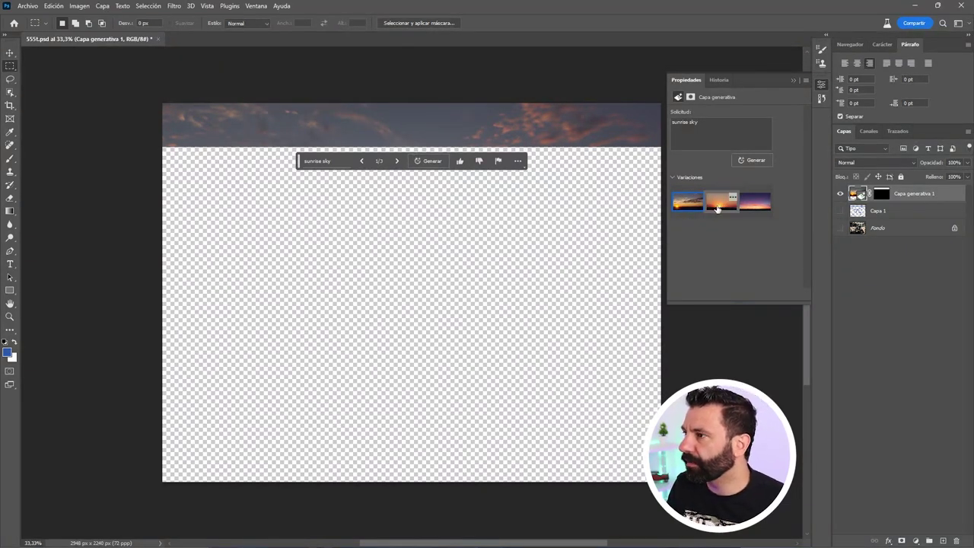
Settle on sky variation 1, orange sun at left, and shift the strip slightly right.
left_click(714, 202)
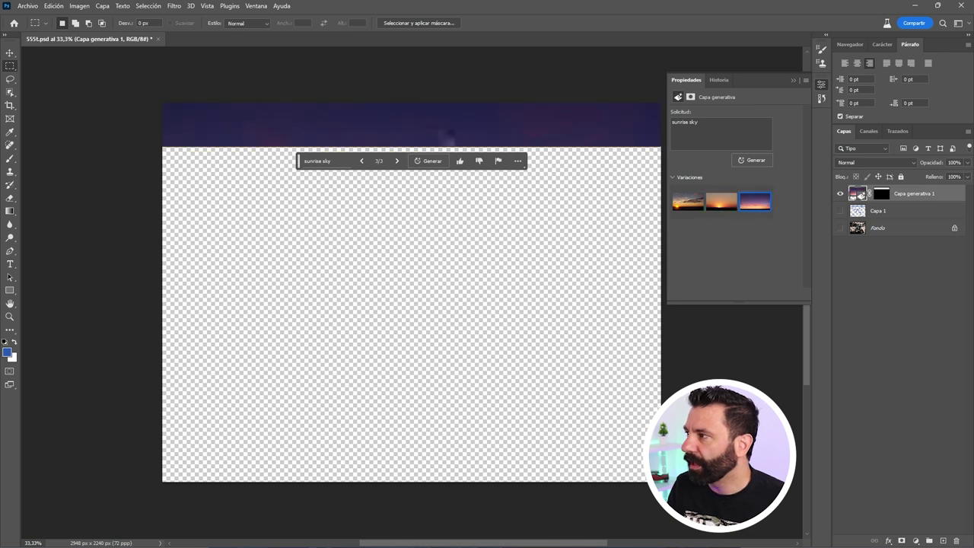
left_click(8, 53)
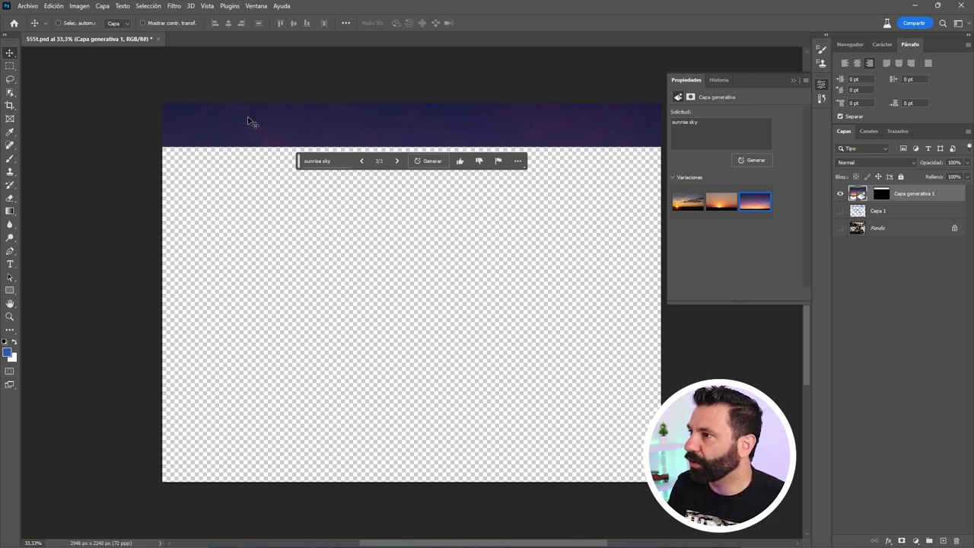
left_click_drag(536, 268, 508, 157)
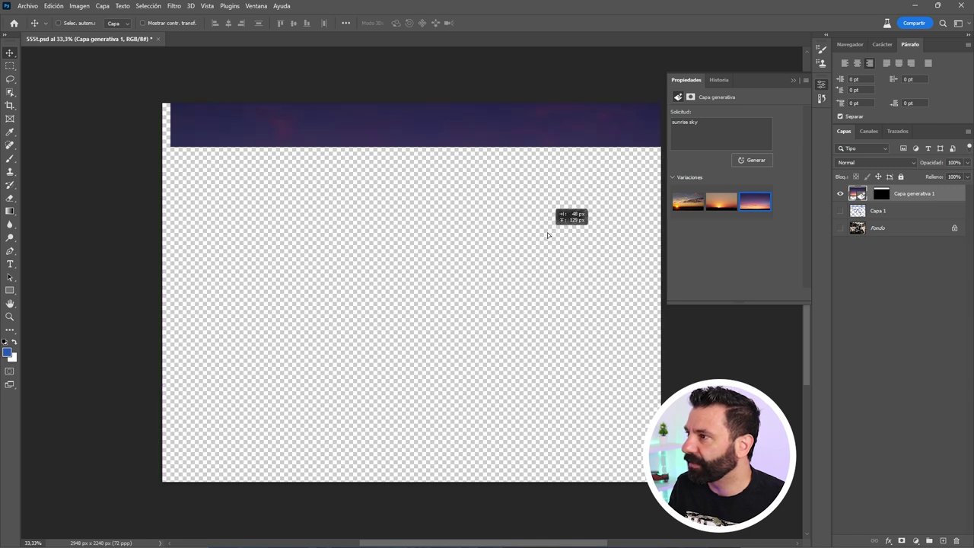
left_click_drag(507, 163, 508, 163)
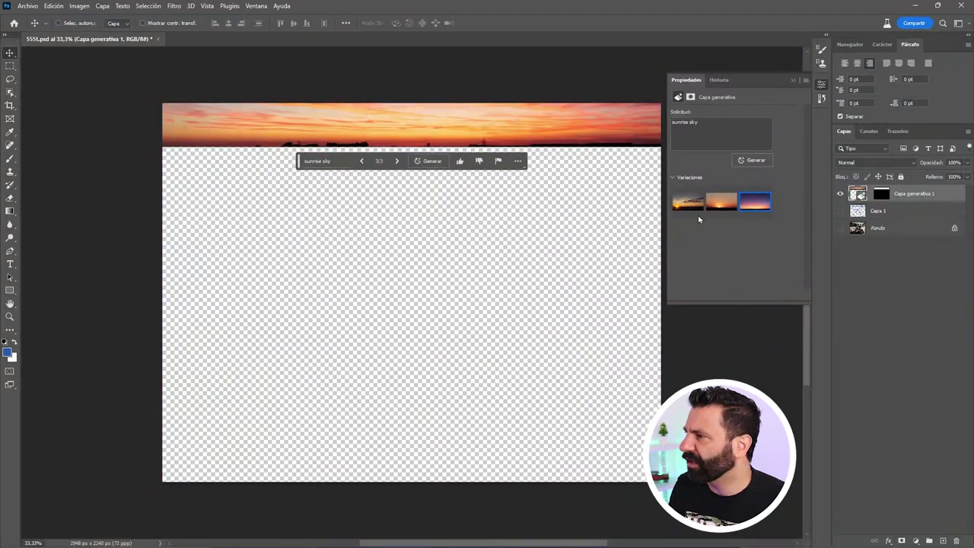
left_click(708, 207)
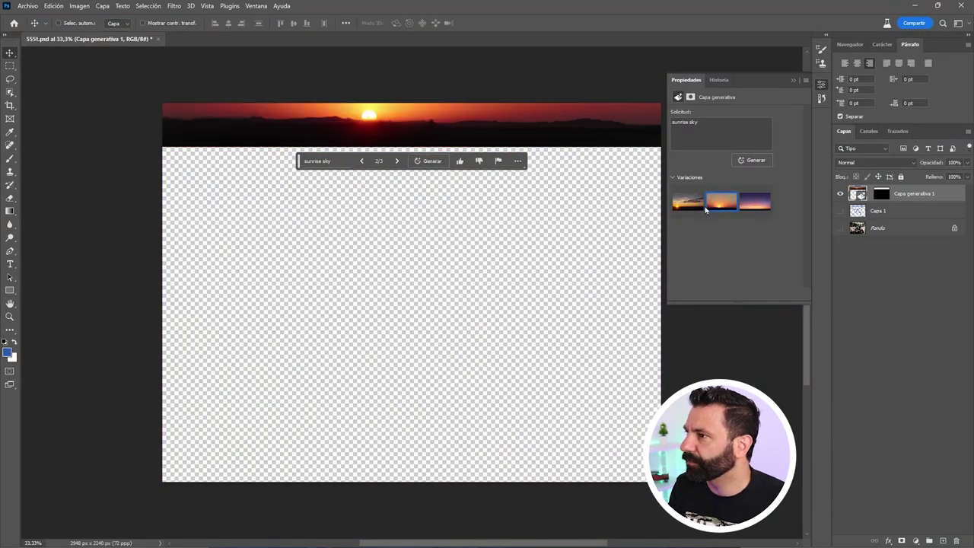
left_click_drag(463, 228, 488, 230)
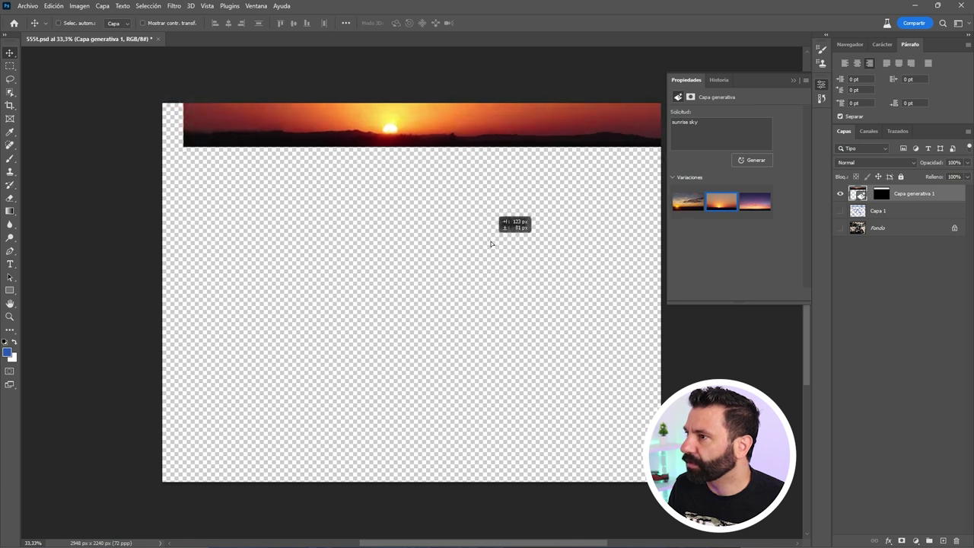
left_click(678, 204)
left_click_drag(457, 268, 443, 268)
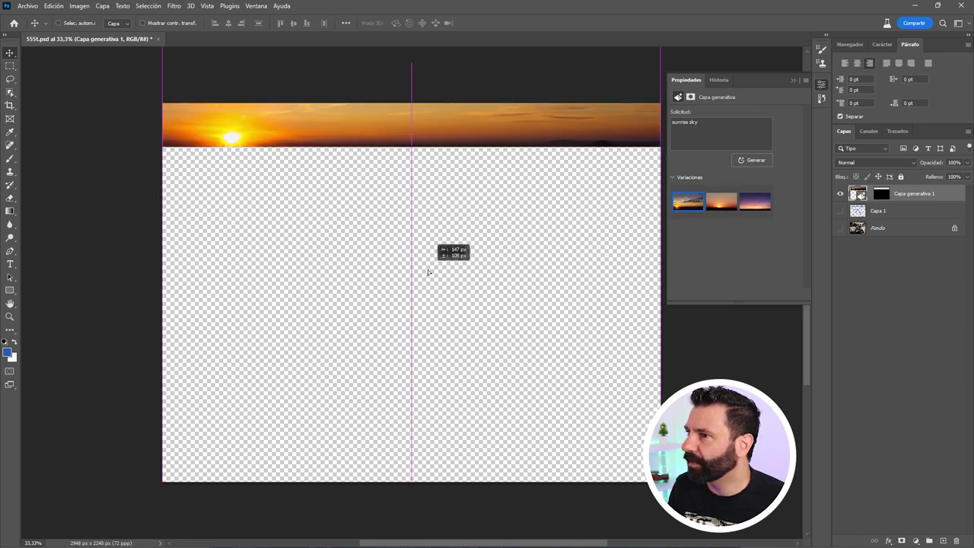
left_click_drag(457, 226, 475, 218)
Flip the sunrise sky strip horizontally.
key("ctrl+t")
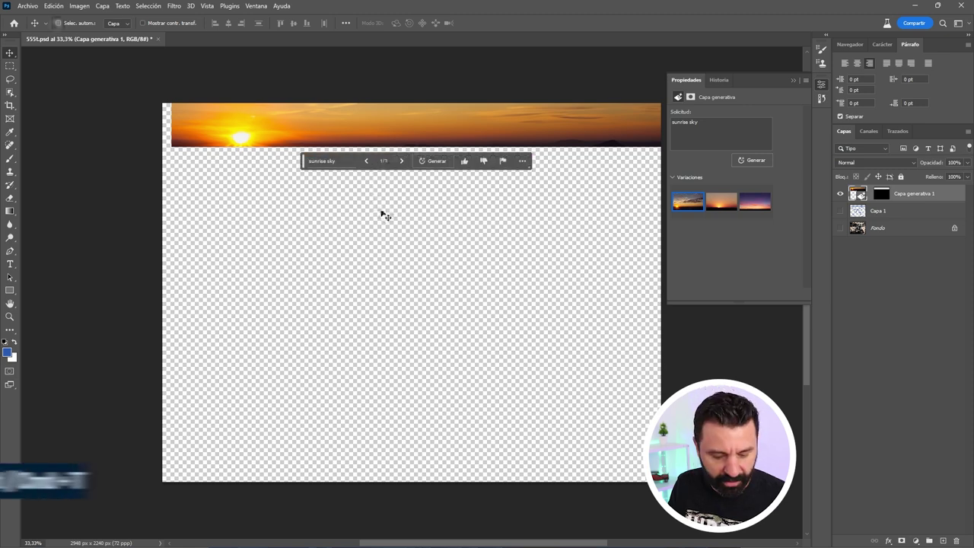
right_click(439, 173)
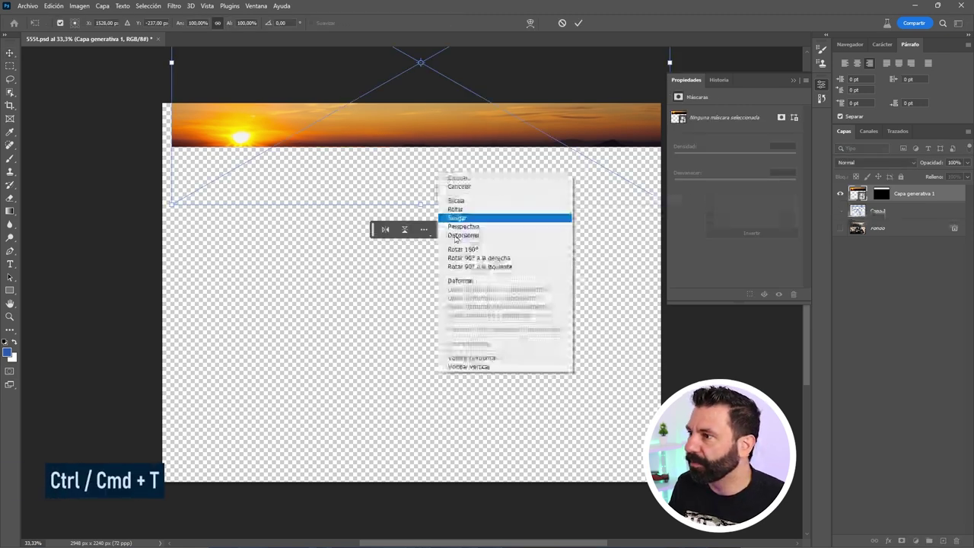
left_click(484, 360)
key("Return")
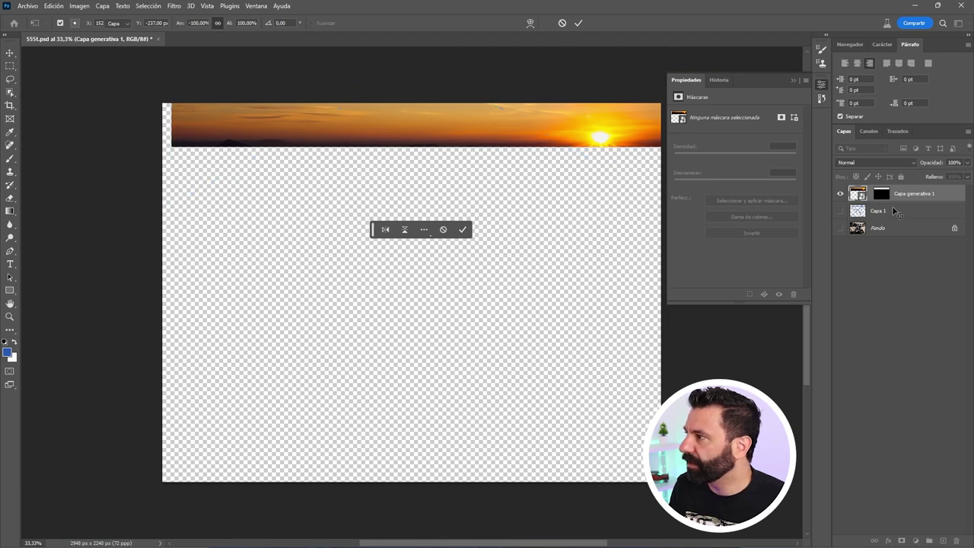
Show the sketch above the sky and scale the sky ~154% to match the sketched sun.
left_click_drag(867, 213, 867, 191)
left_click(841, 194)
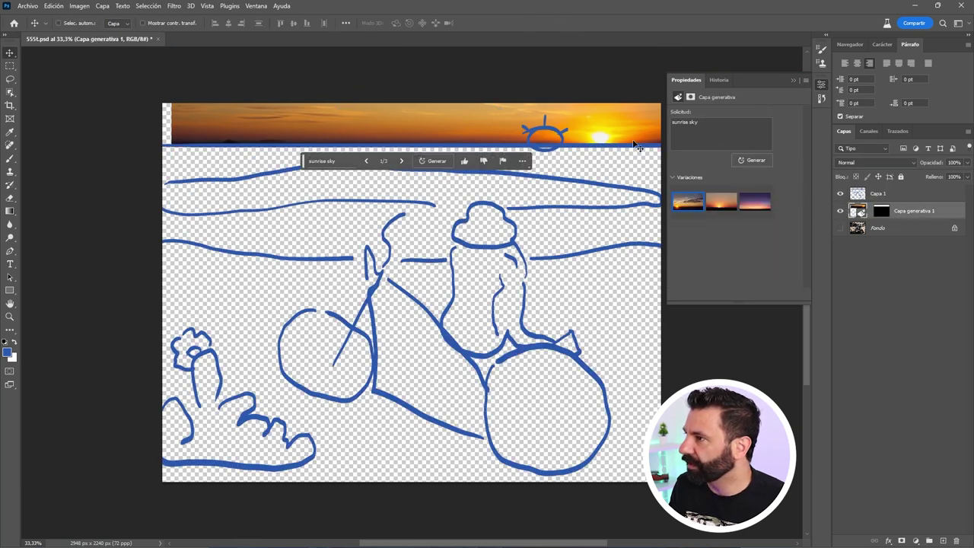
key("ctrl+t")
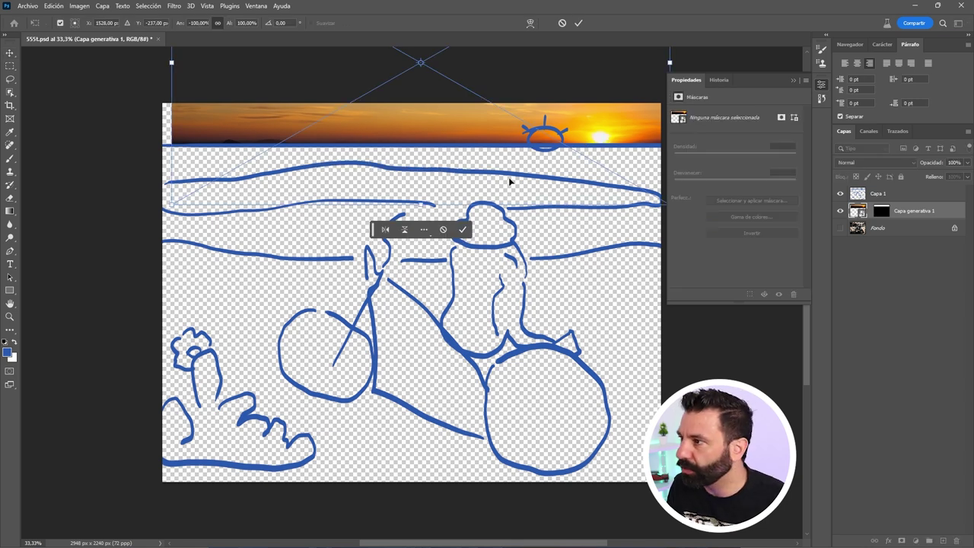
left_click_drag(172, 200, 72, 236)
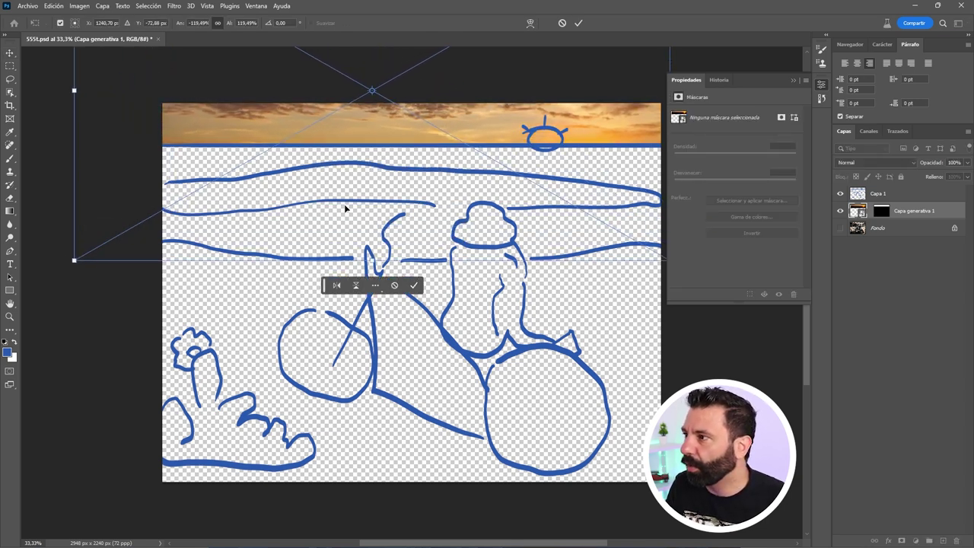
left_click_drag(348, 208, 348, 164)
left_click_drag(631, 200, 653, 245)
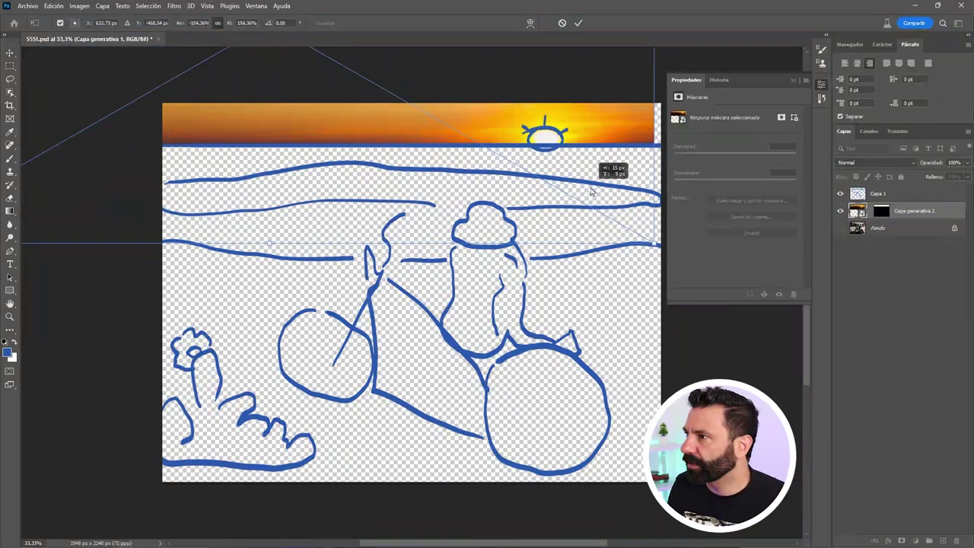
mouse_move(582, 188)
left_mouse_down()
mouse_move(590, 194)
mouse_move(584, 188)
left_mouse_up()
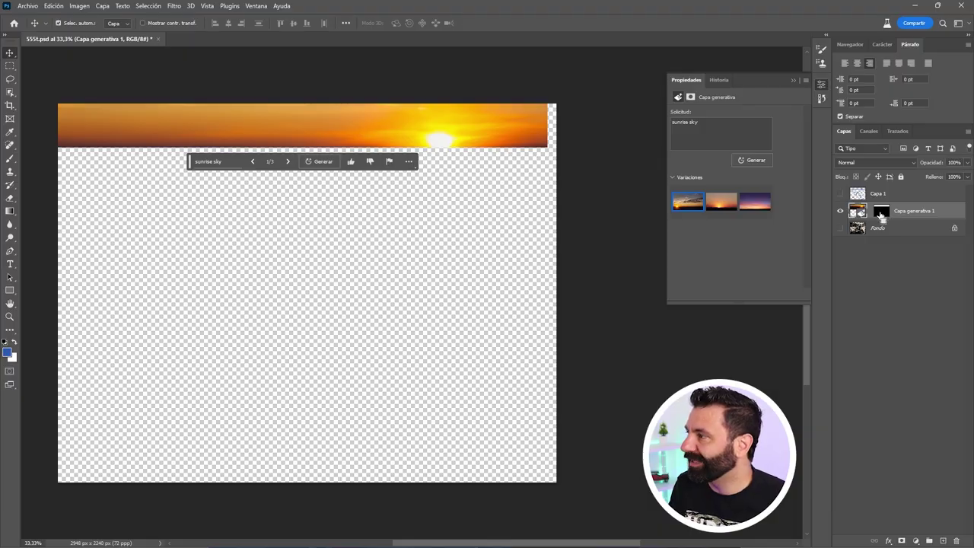
Select the whole top strip, including its empty right edge.
left_click(881, 214)
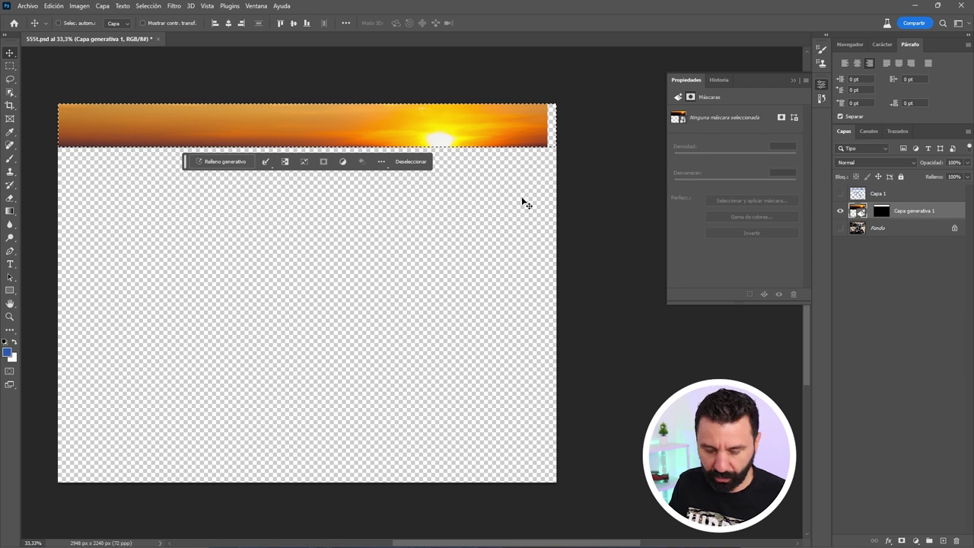
left_click(194, 162)
left_click(10, 67)
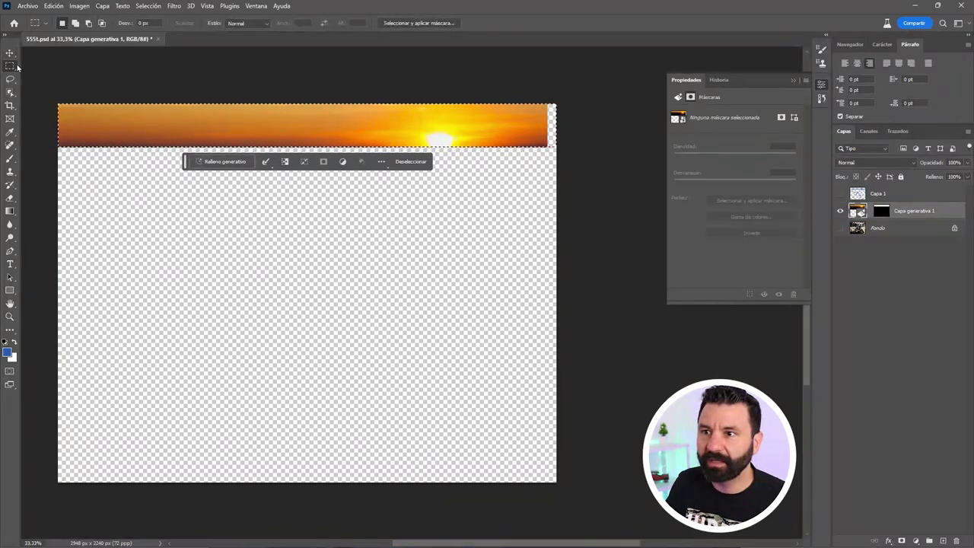
left_click_drag(57, 104, 545, 148)
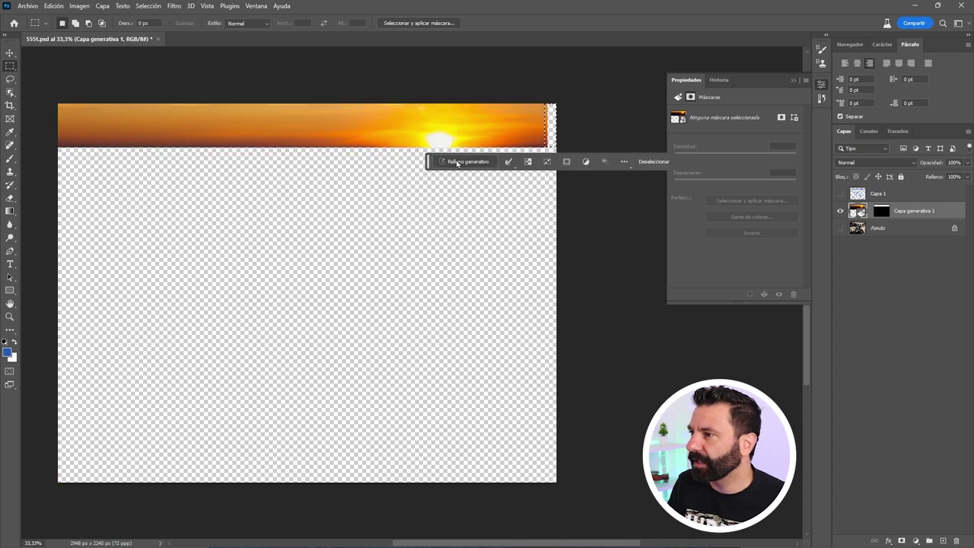
Fill the gap with a prompt-free generative fill and select both generative layers.
left_click(467, 161)
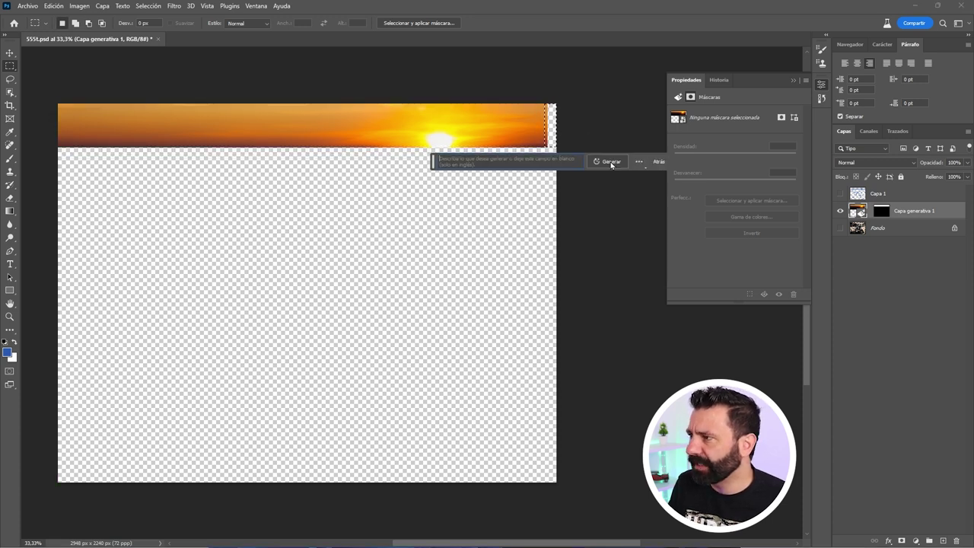
left_click(612, 161)
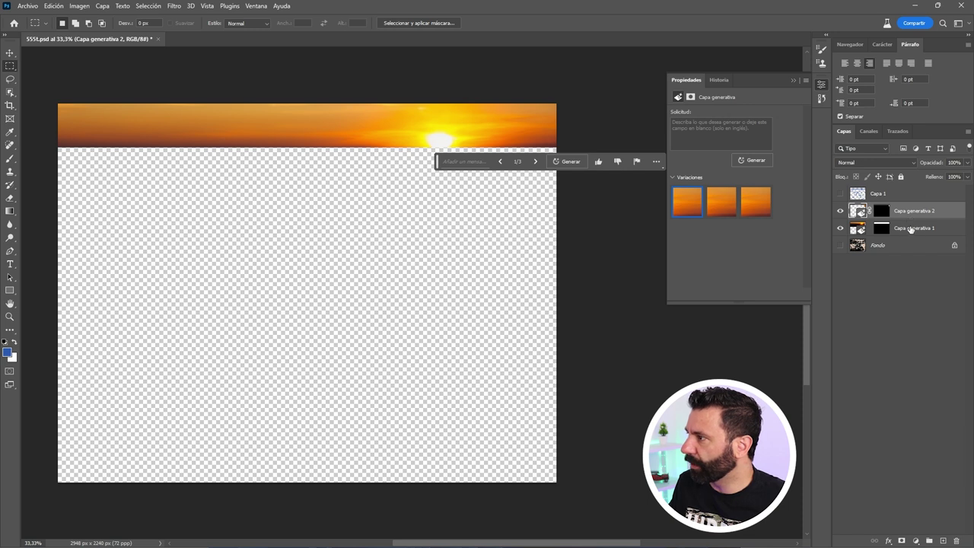
left_click(910, 228, "shift")
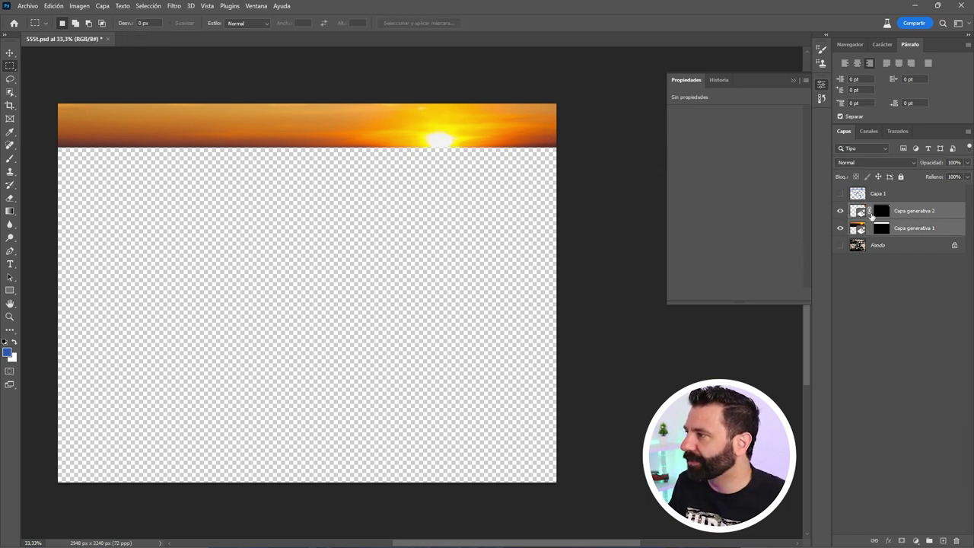
Merge the two sky layers, show the sketch, and select the band down to the shoreline.
key("ctrl+e")
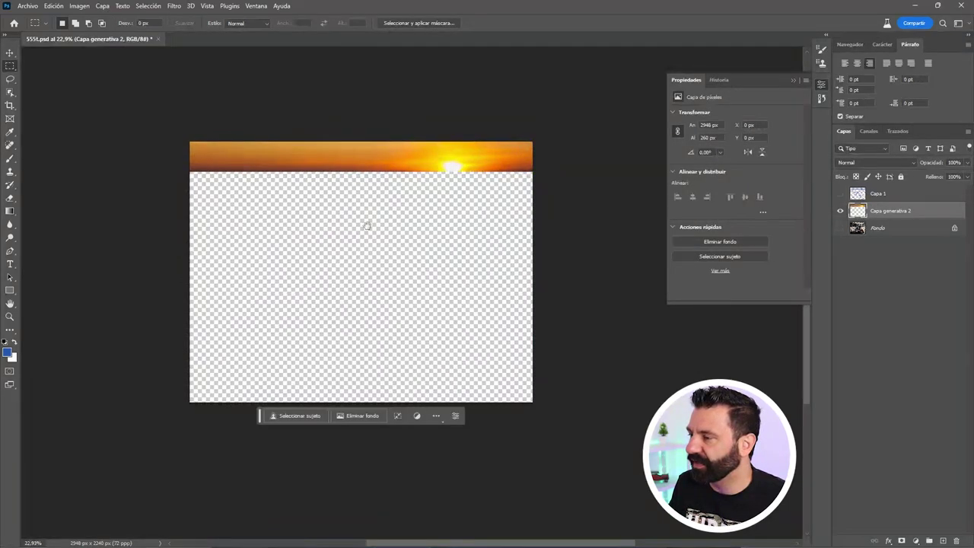
left_click(841, 193)
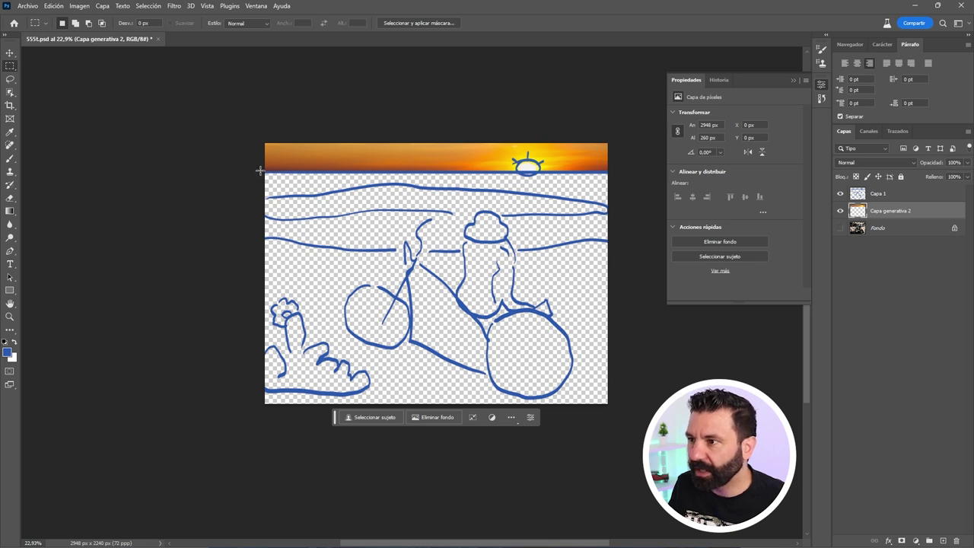
left_click_drag(260, 171, 615, 243)
left_click(9, 79)
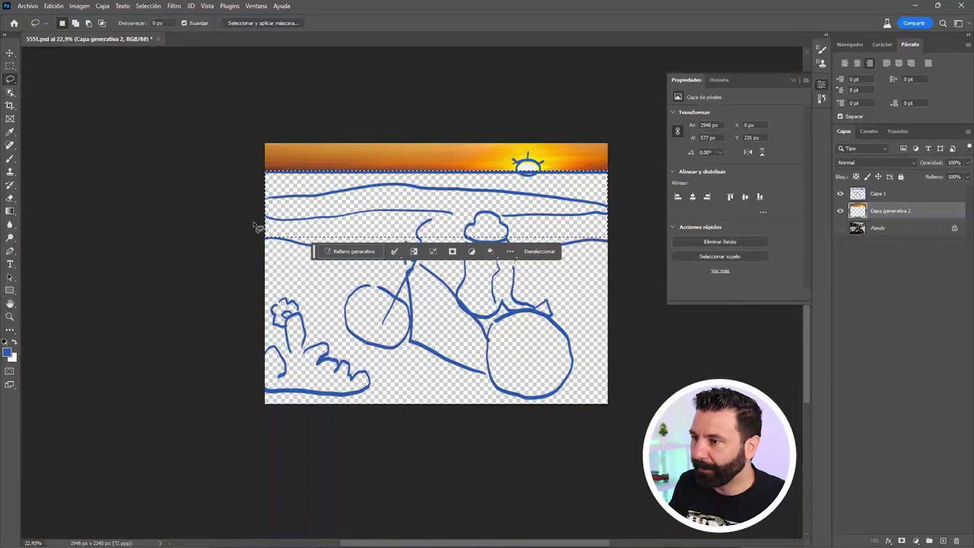
Lasso a wavy shoreline, hide the sketch, and generate a 'sea shore' fill.
left_click_drag(258, 236, 577, 220)
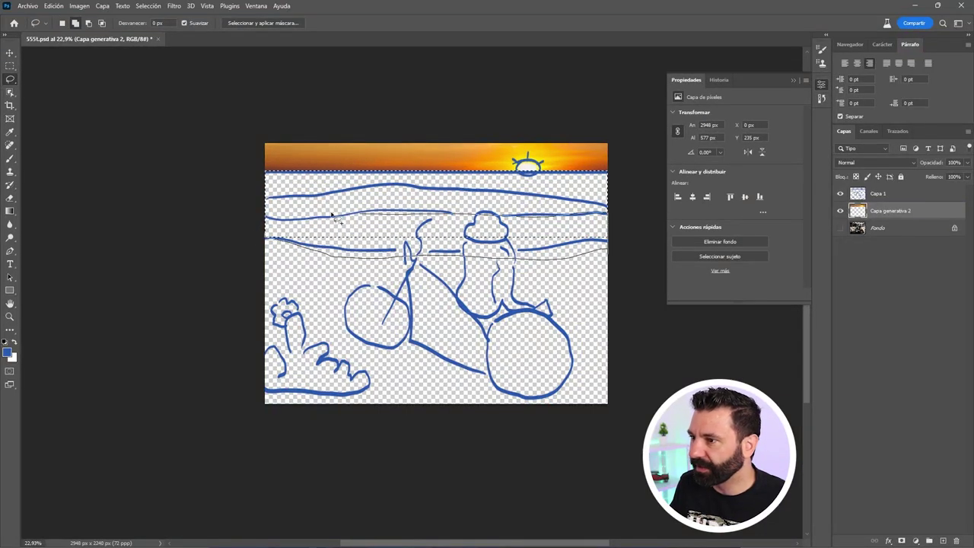
left_click_drag(263, 221, 259, 225)
left_click(350, 273)
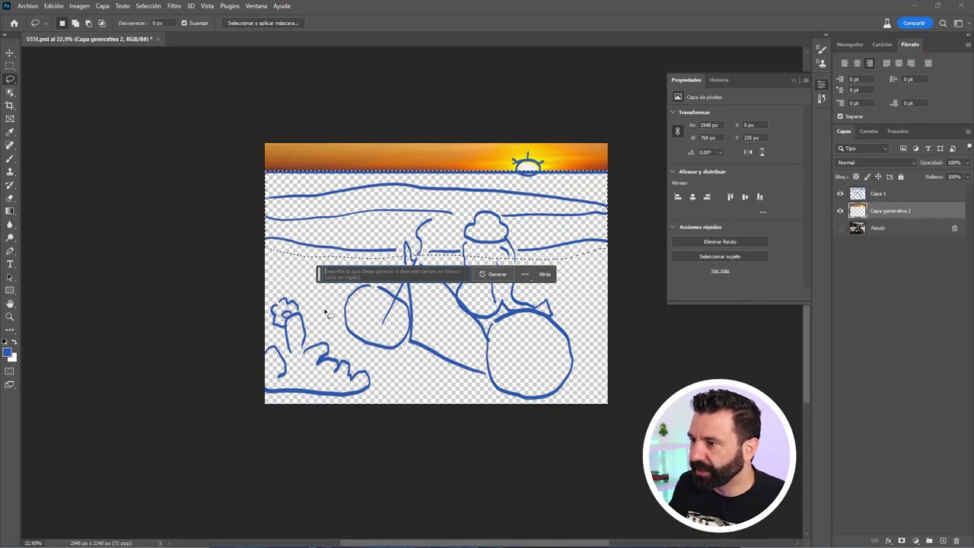
left_click(840, 193)
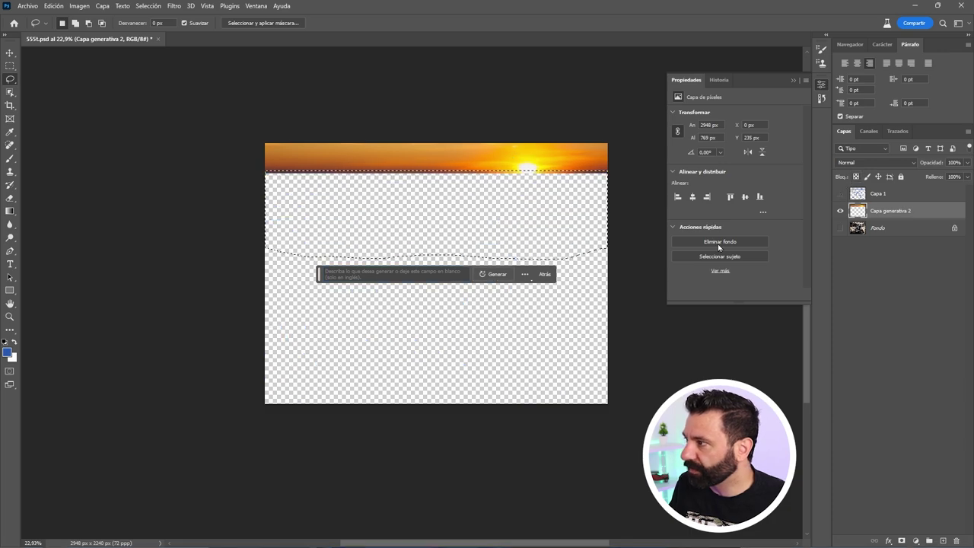
left_click(385, 277)
type("se")
type("a shore")
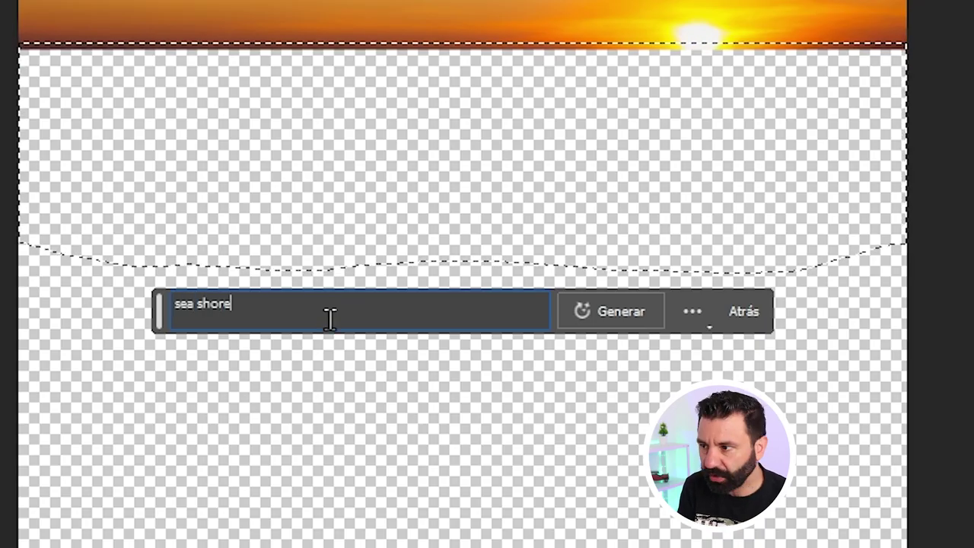
left_click(621, 314)
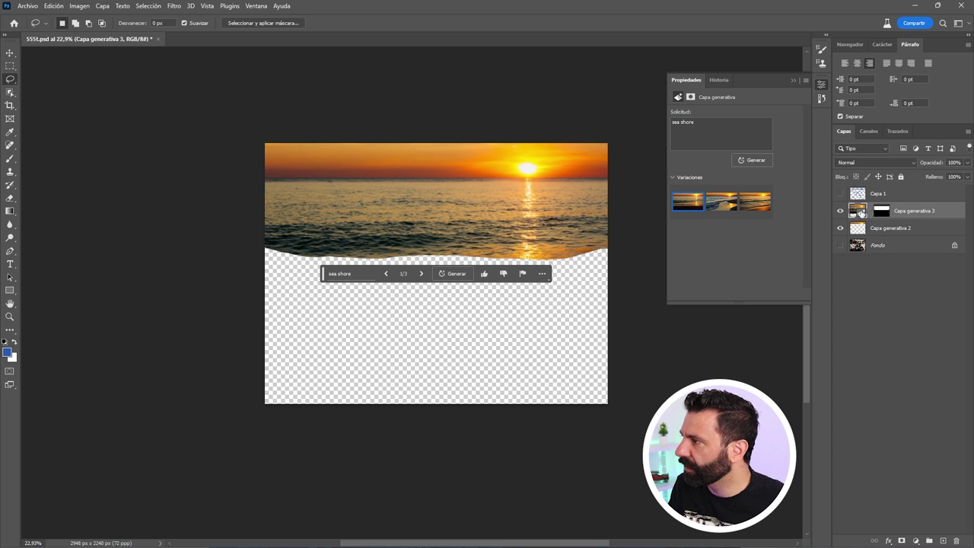
Nudge the sea shore layer slightly into place and target its layer mask.
key("v")
left_click_drag(564, 231, 564, 221)
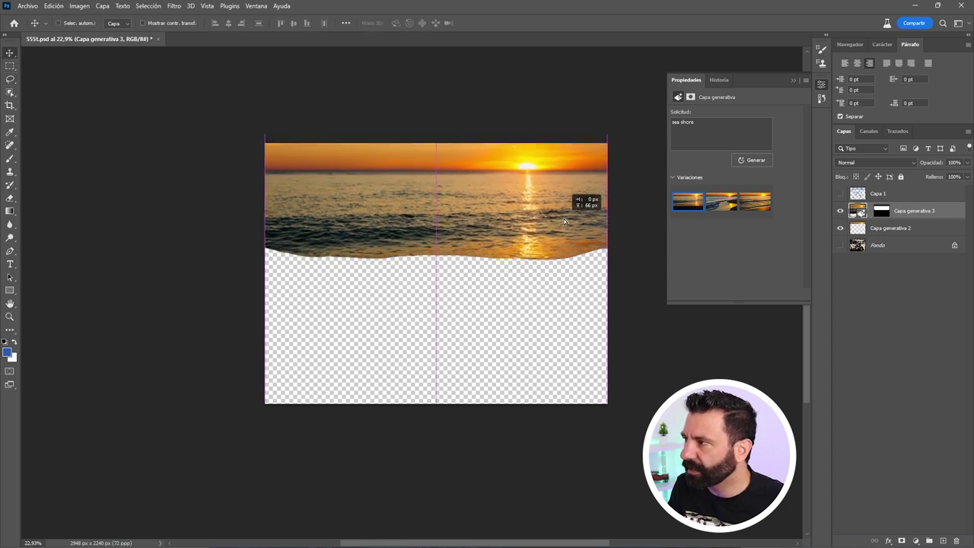
mouse_move(564, 221)
left_mouse_down()
mouse_move(552, 243)
mouse_move(567, 234)
left_mouse_up()
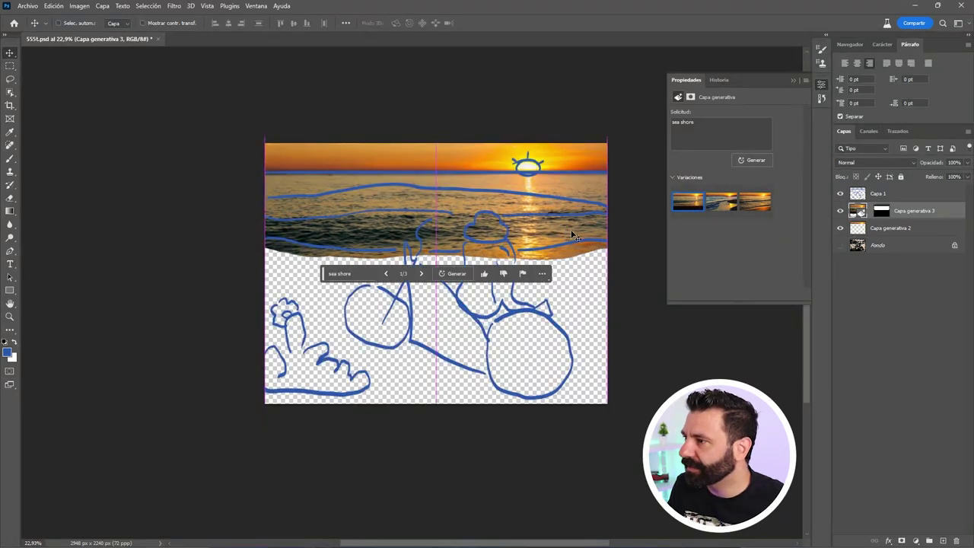
left_click(881, 214)
Choose a soft general brush and adjust its size and hardness.
right_click(439, 178)
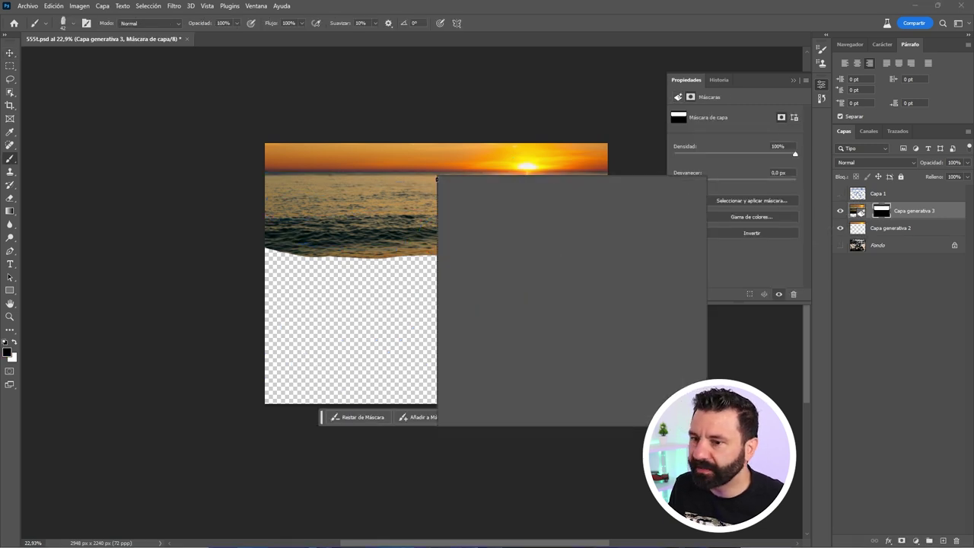
left_click(499, 299)
key("Return")
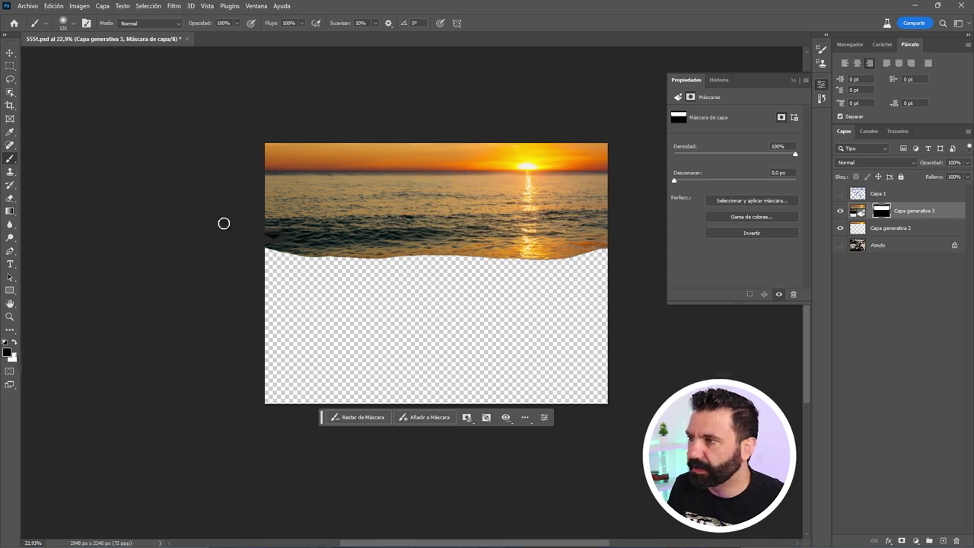
right_click(294, 181, "alt")
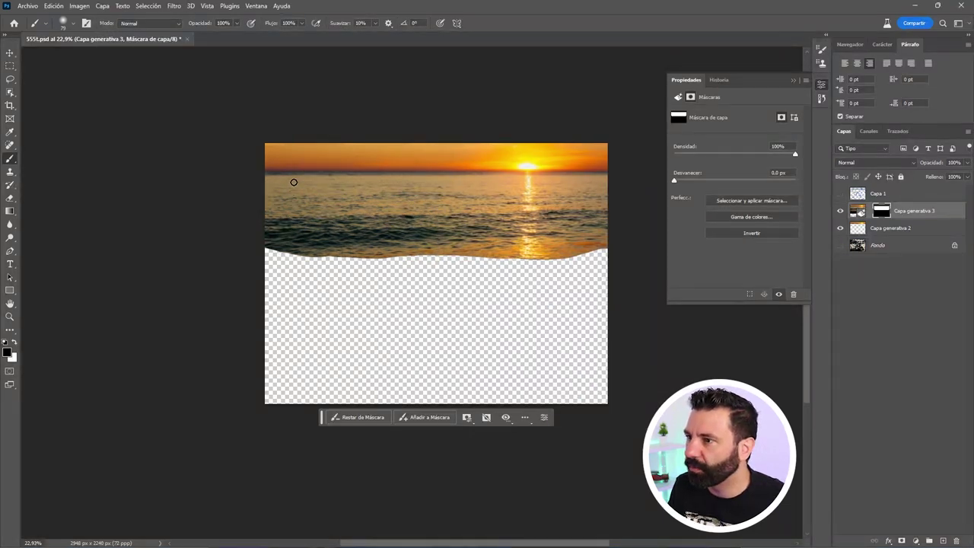
left_click_drag(305, 168, 274, 203)
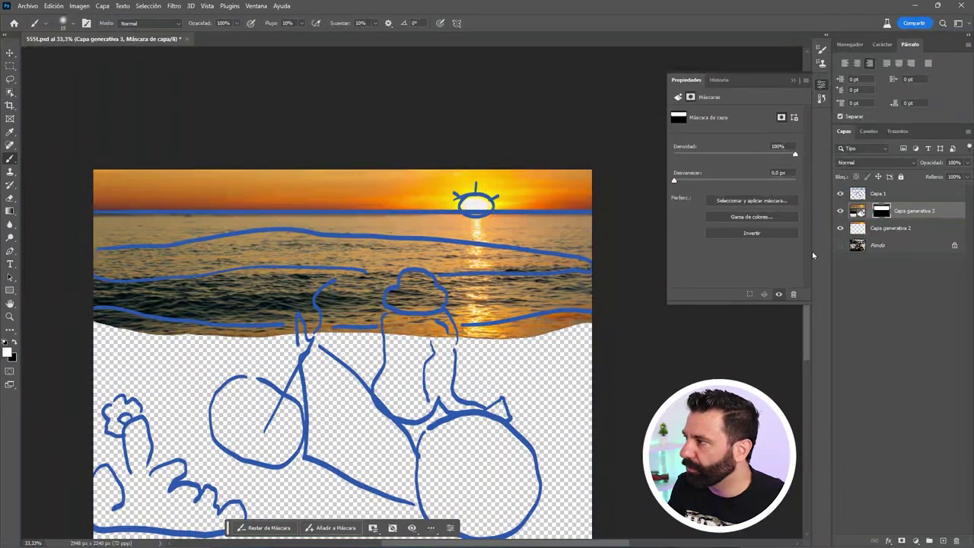
Fill the selected area of the Capa generativa 3 mask with white, then show the sketch again.
left_click(841, 194)
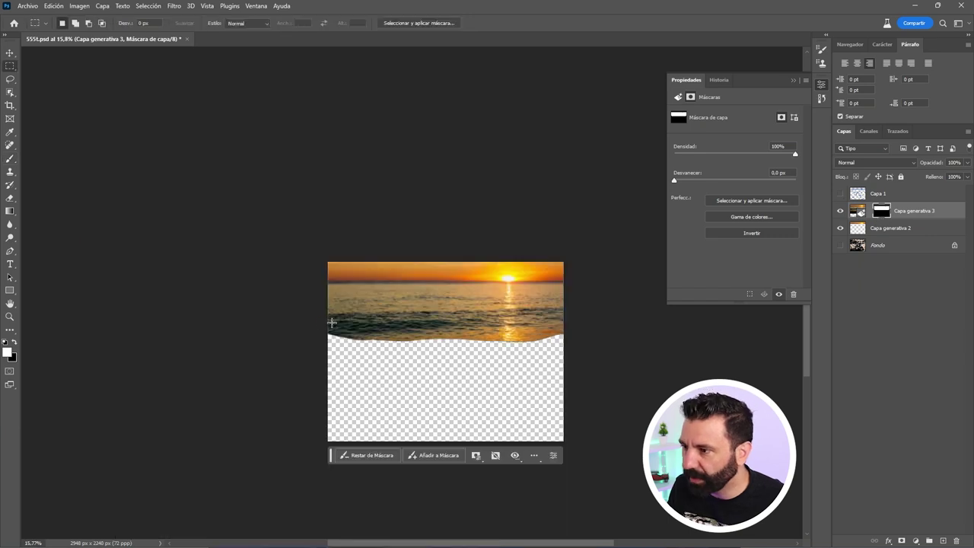
left_click_drag(328, 321, 604, 378)
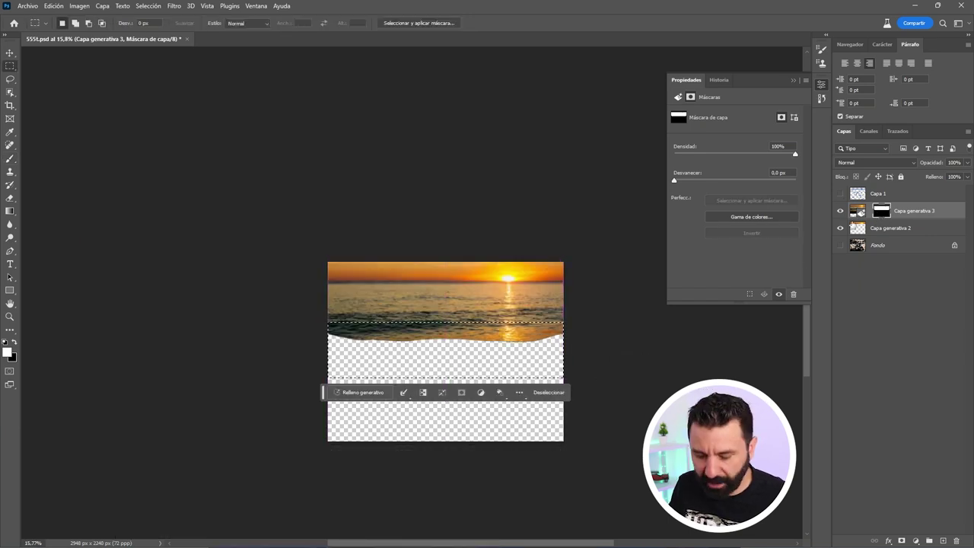
key("shift+F5")
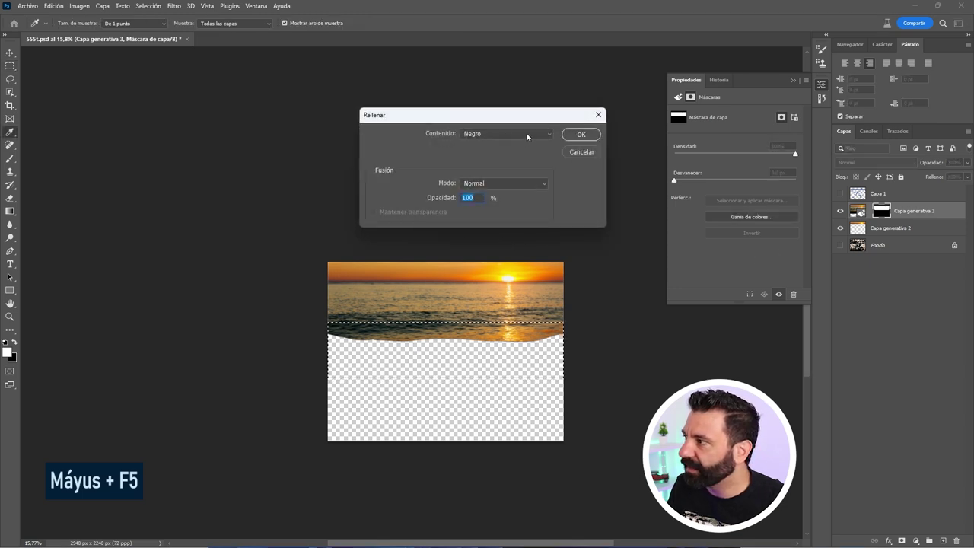
left_click(524, 136)
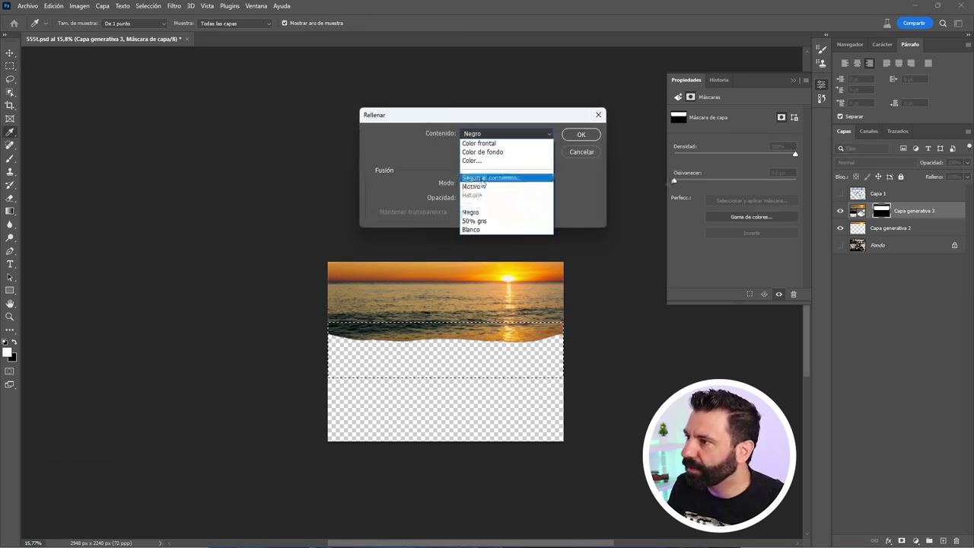
left_click(499, 230)
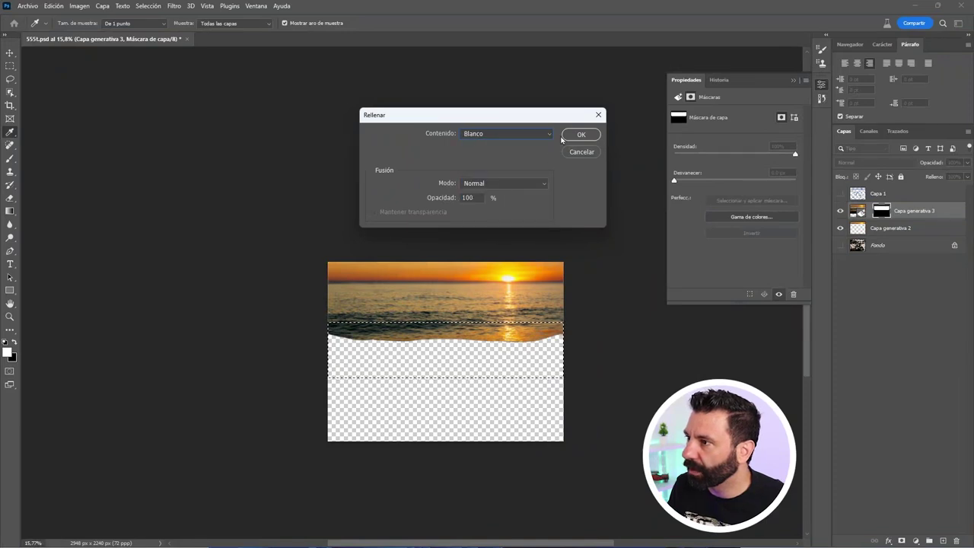
left_click(581, 135)
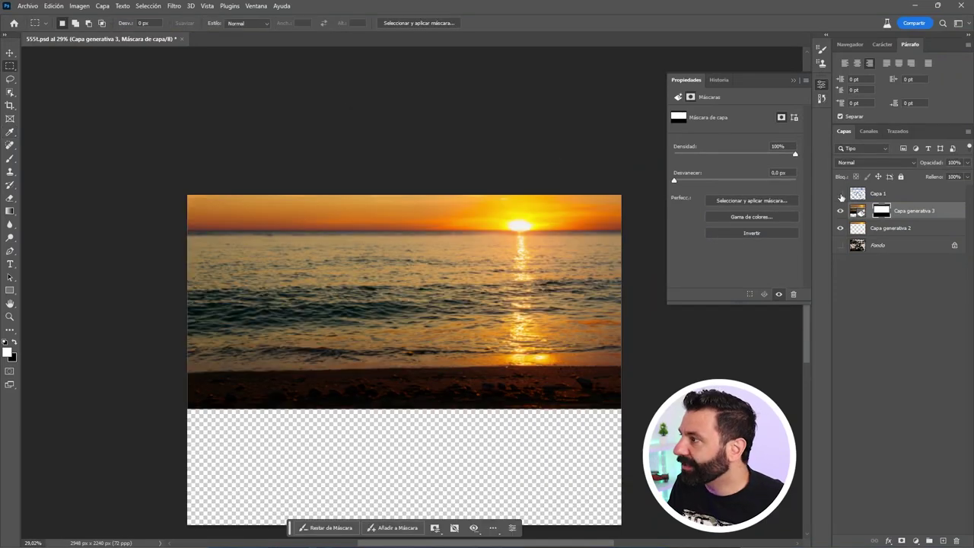
left_click(840, 195)
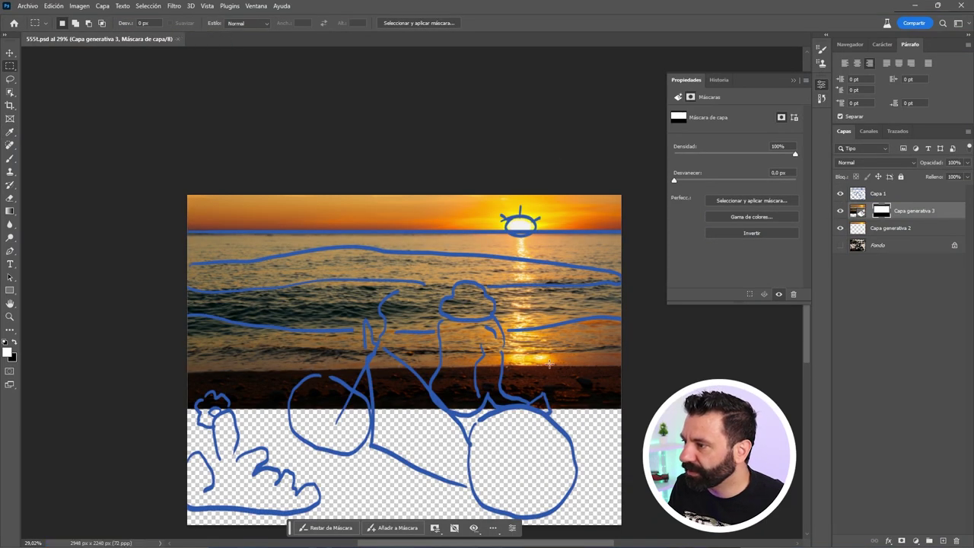
Start a Warp transform on the sunset layer's image and add a horizontal split.
key("ctrl+2")
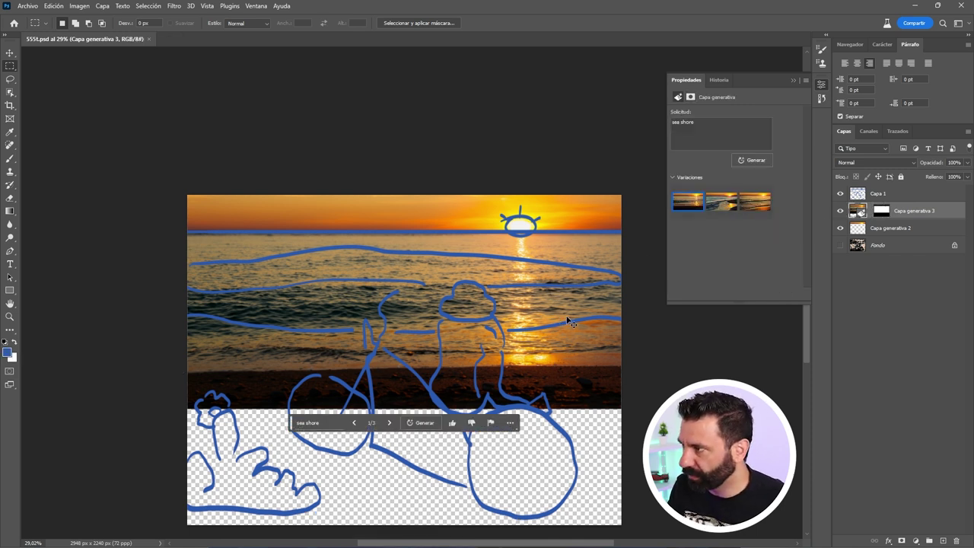
key("ctrl+t")
left_click(531, 25)
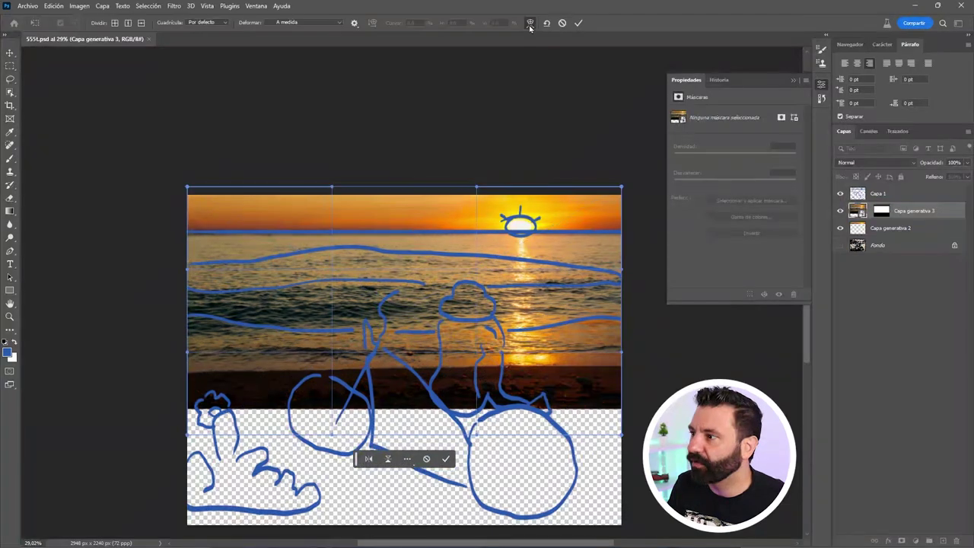
left_click(141, 24)
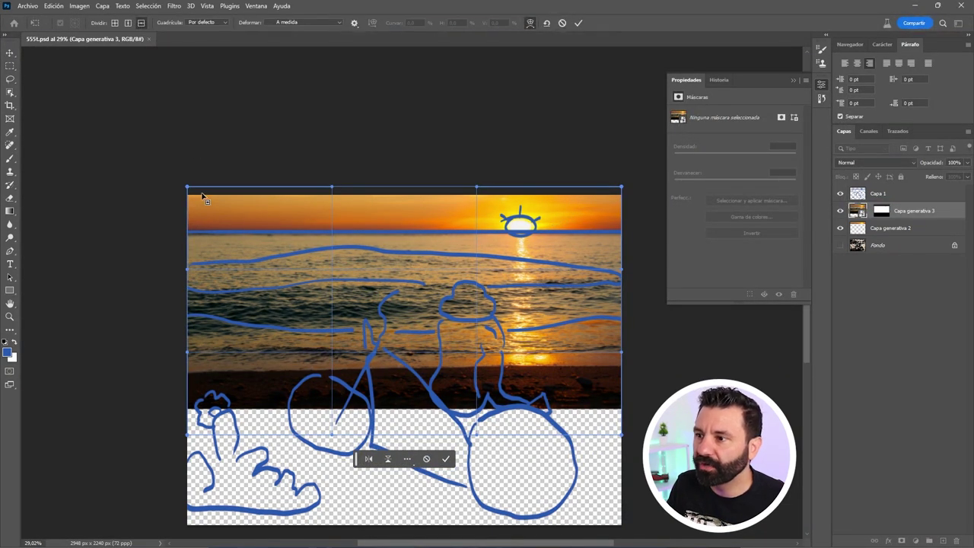
left_click(191, 257)
Drag the warp points to curve the shoreline and lower edge upward on the right.
left_click_drag(187, 435, 186, 389)
mouse_move(621, 375)
left_mouse_down()
mouse_move(628, 339)
mouse_move(478, 348)
mouse_move(481, 326)
mouse_move(495, 365)
mouse_move(533, 346)
left_mouse_up()
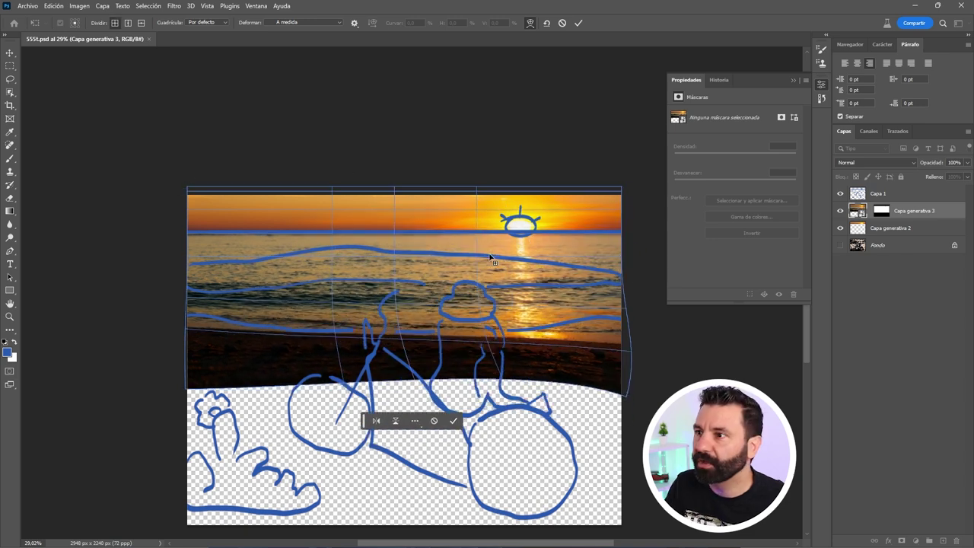
left_click(586, 340)
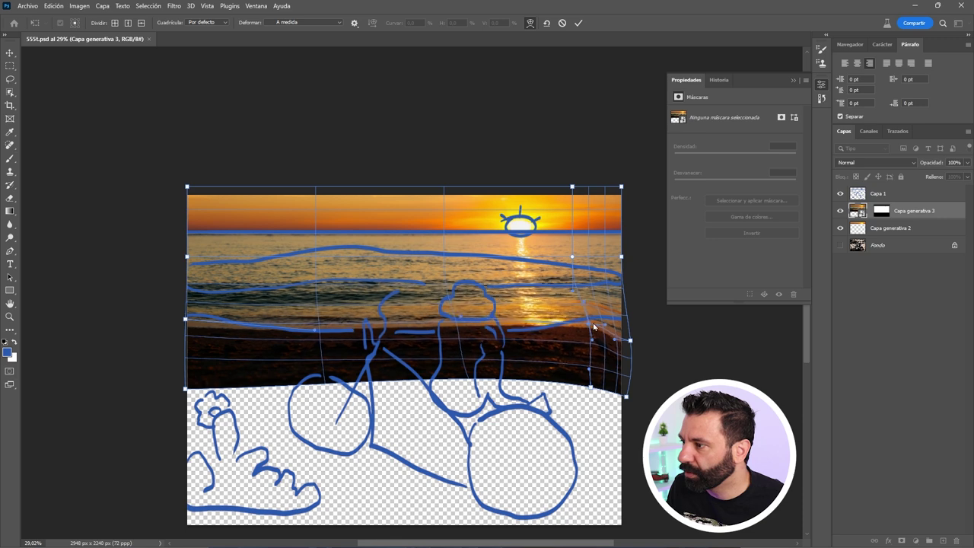
left_click_drag(564, 329, 553, 327)
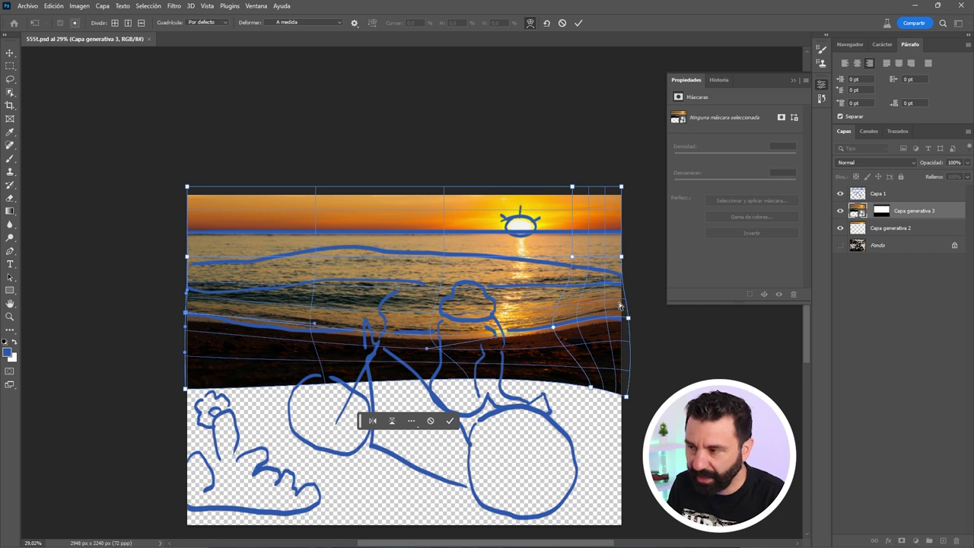
left_click_drag(614, 315, 620, 309)
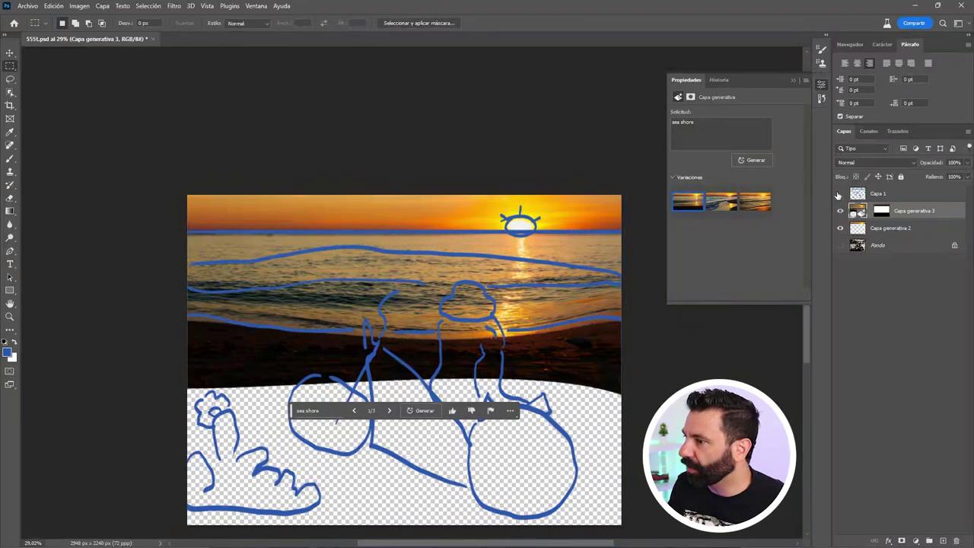
Hide the blue sketch and lasso the empty area below the shoreline.
left_click(838, 194)
scroll(585, 363, "down", 3)
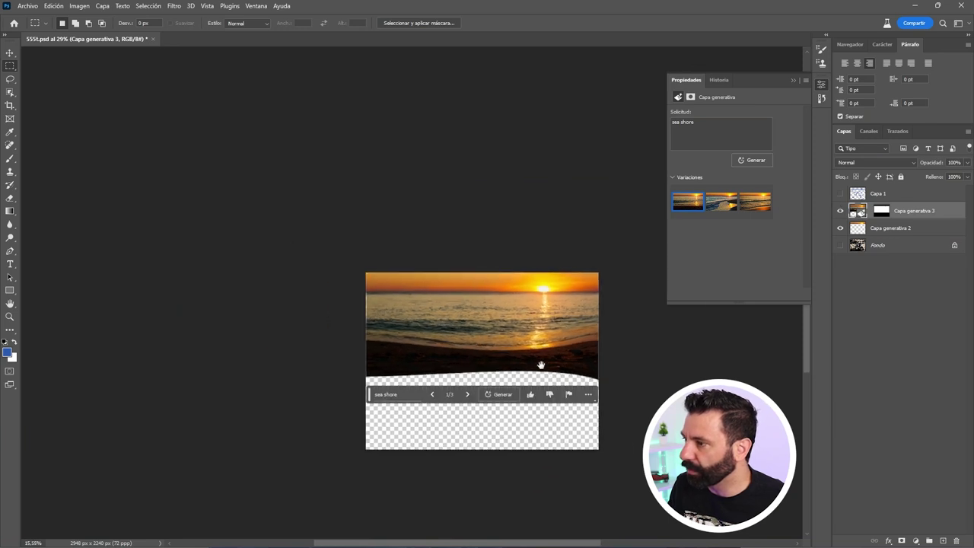
left_click_drag(541, 365, 435, 318)
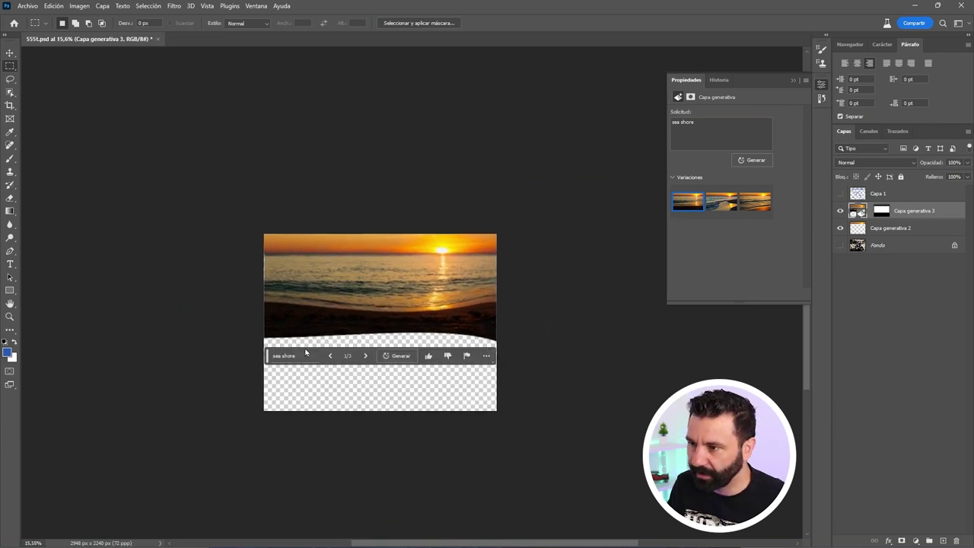
key("l")
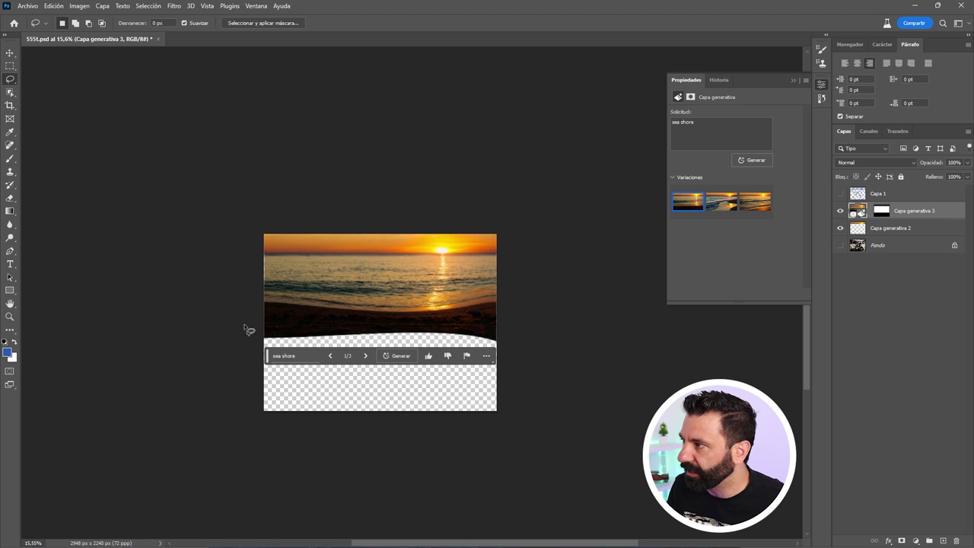
left_click_drag(256, 311, 399, 319)
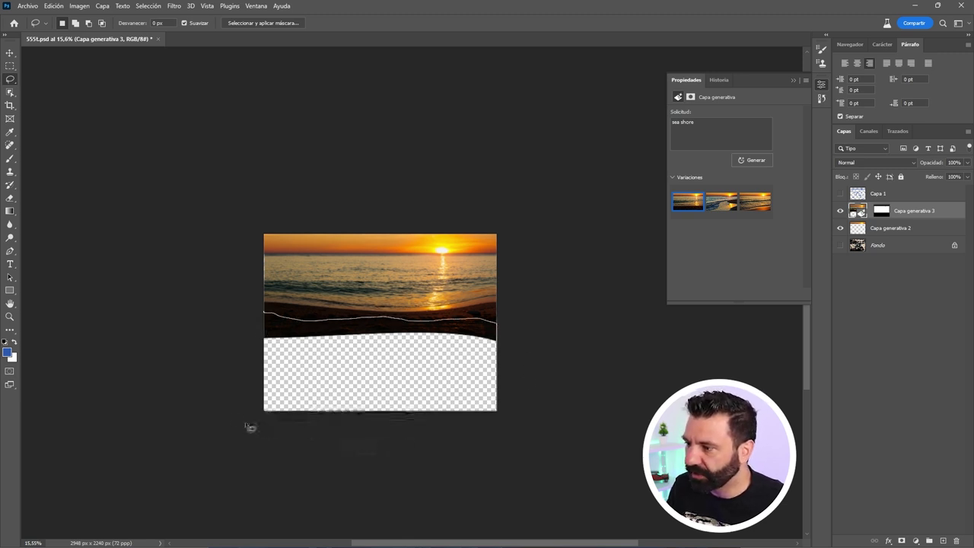
left_click_drag(422, 439, 250, 428)
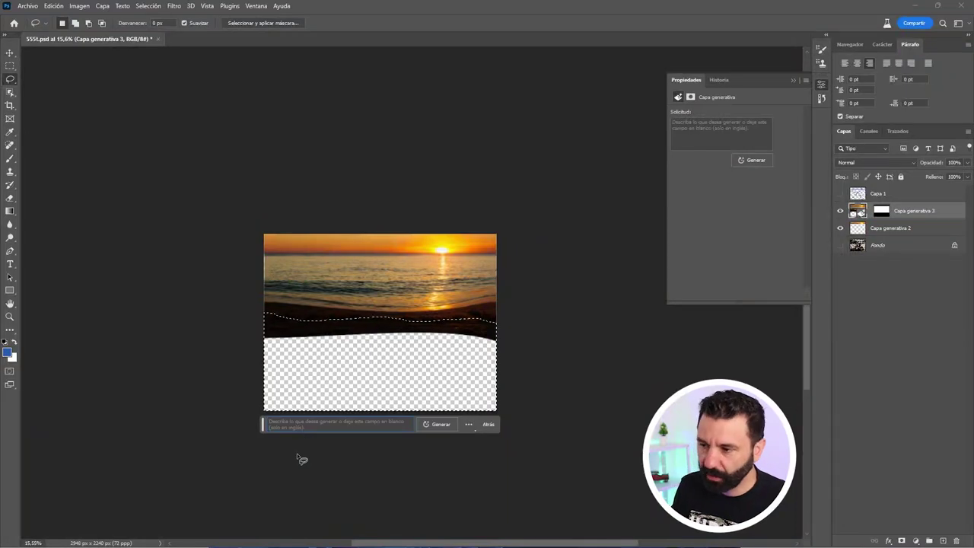
Generative-fill the selection with 'sand', keeping the footprinted third variation.
type("sand")
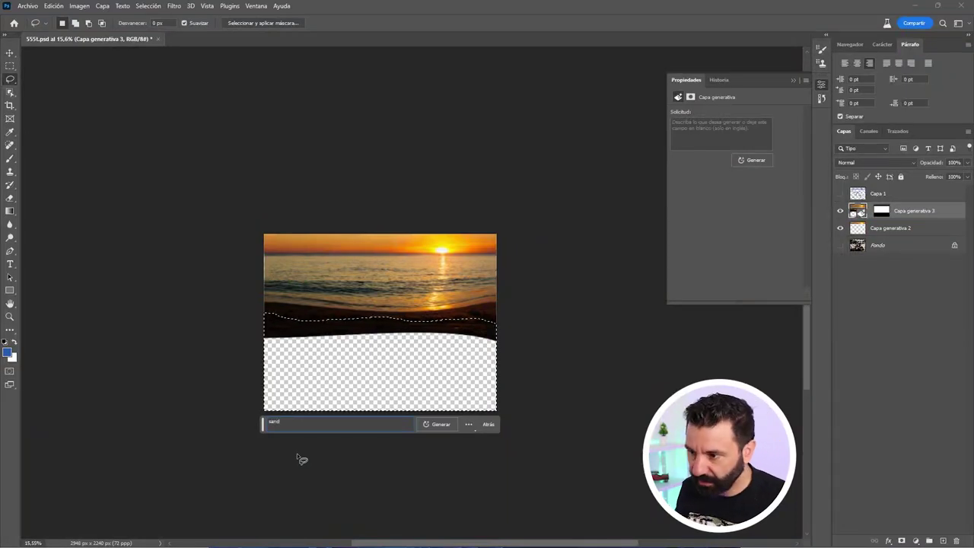
left_click(437, 424)
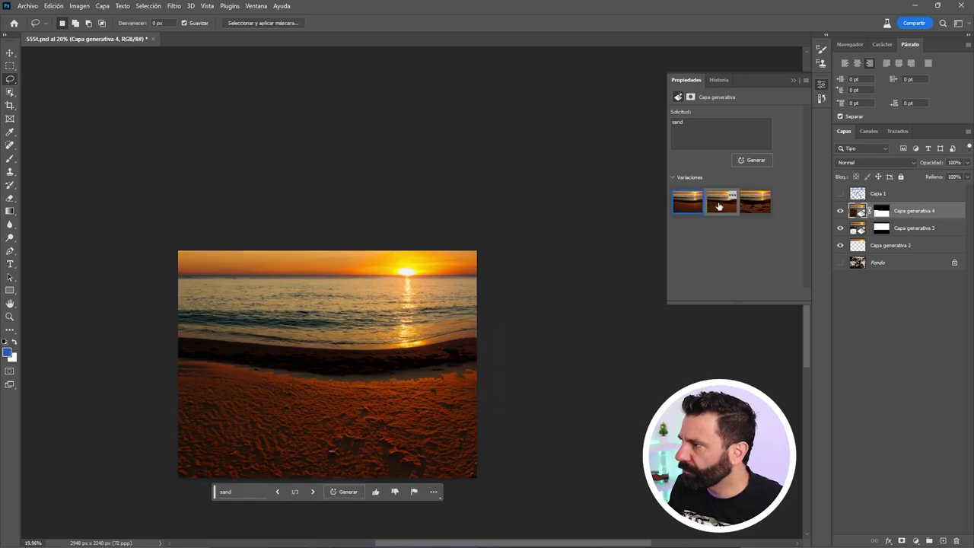
left_click(721, 208)
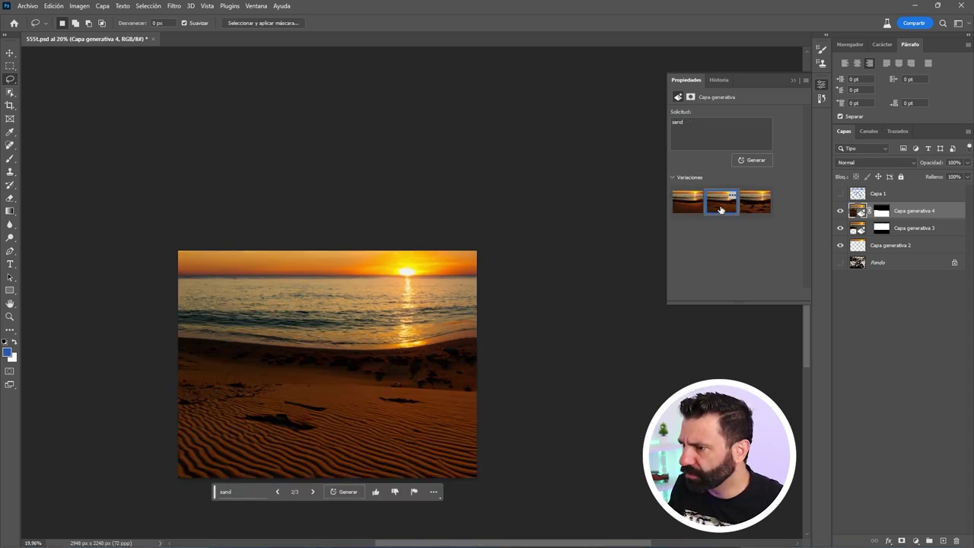
left_click(755, 202)
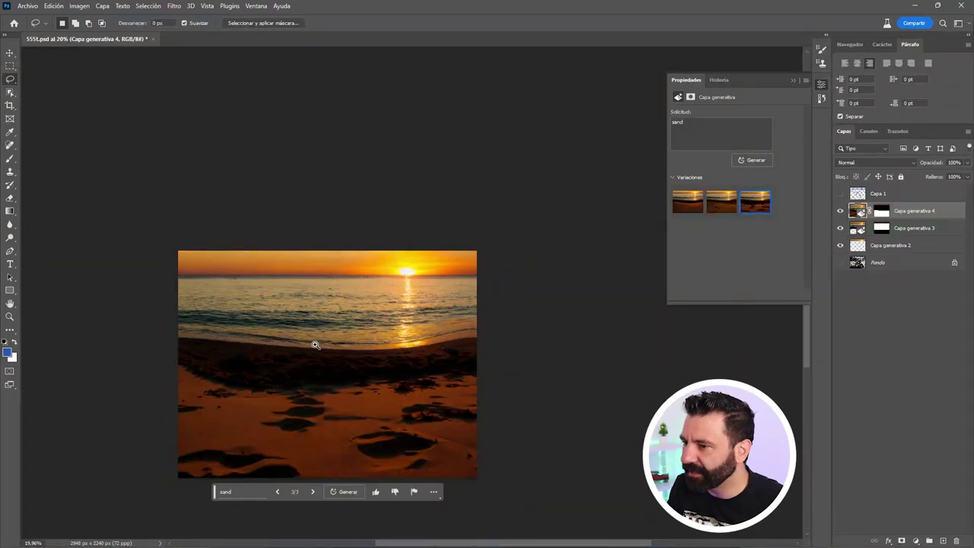
left_click_drag(315, 345, 367, 338)
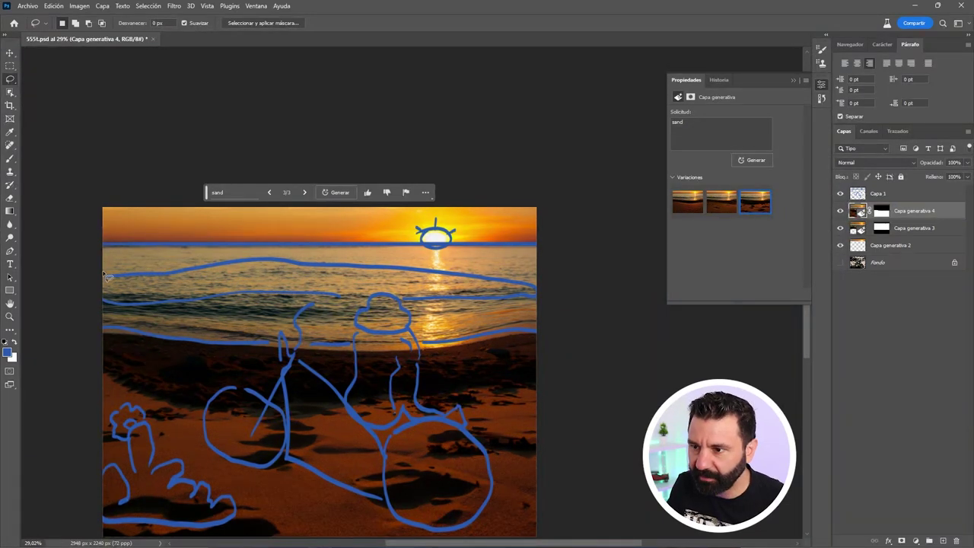
Lasso the sea, generate a 'big wave' fill and keep the third variation.
left_click_drag(105, 280, 124, 267)
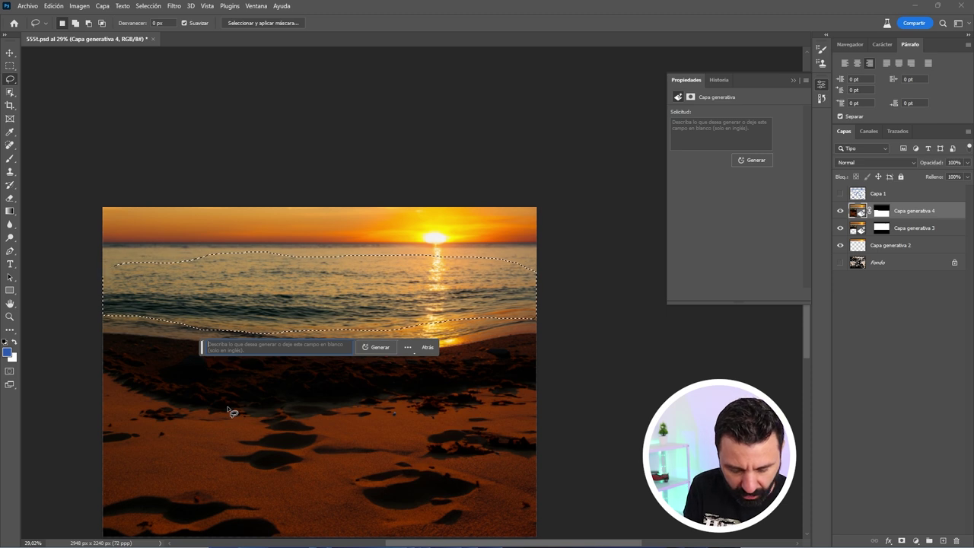
type("big wa")
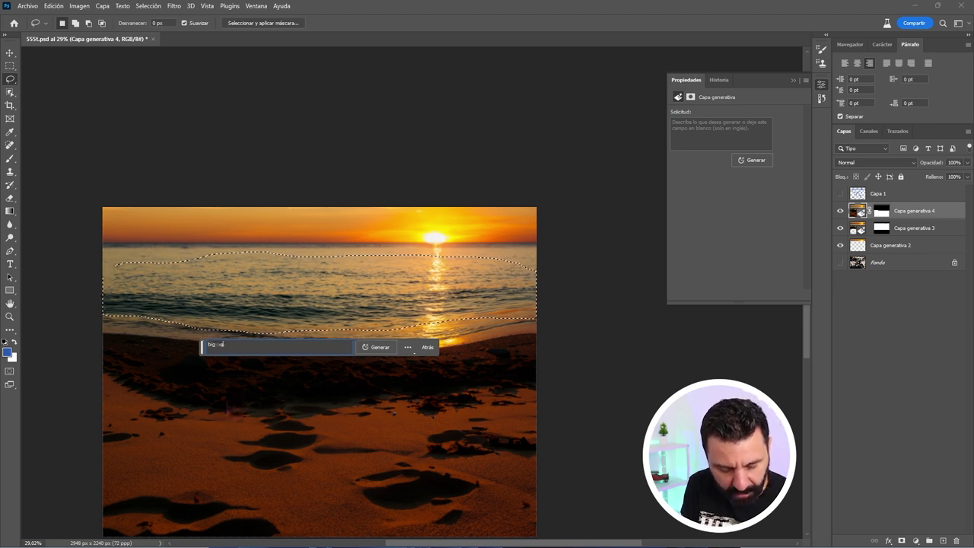
type("ve")
key("Return")
left_click(723, 201)
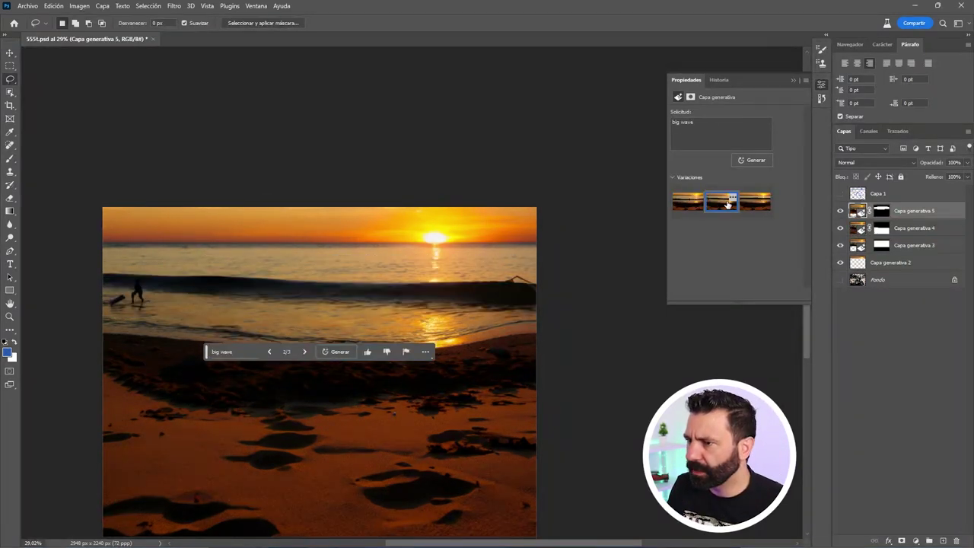
left_click(752, 205)
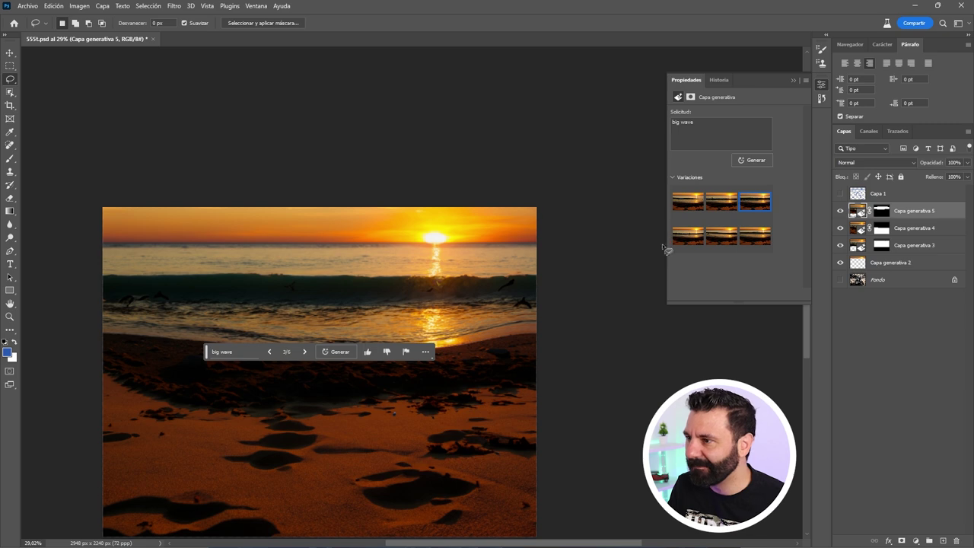
Zoom in on the wave and add a new empty layer above it.
key("v")
scroll(609, 225, "up", 5)
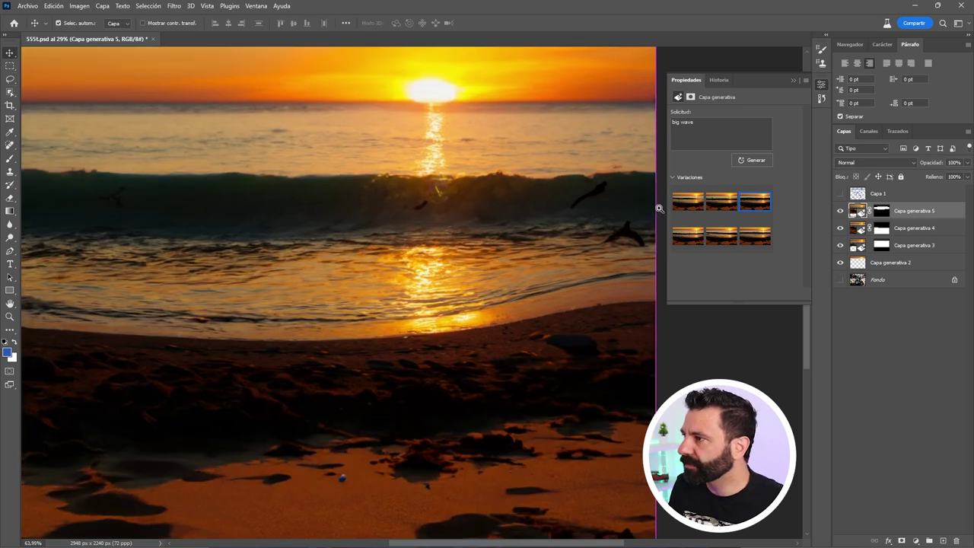
left_click_drag(635, 228, 573, 240)
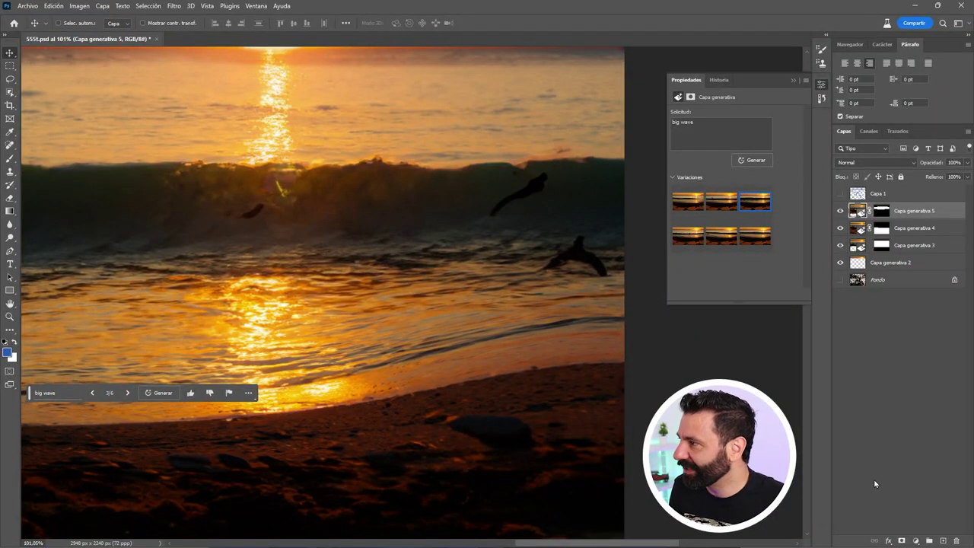
left_click(943, 539)
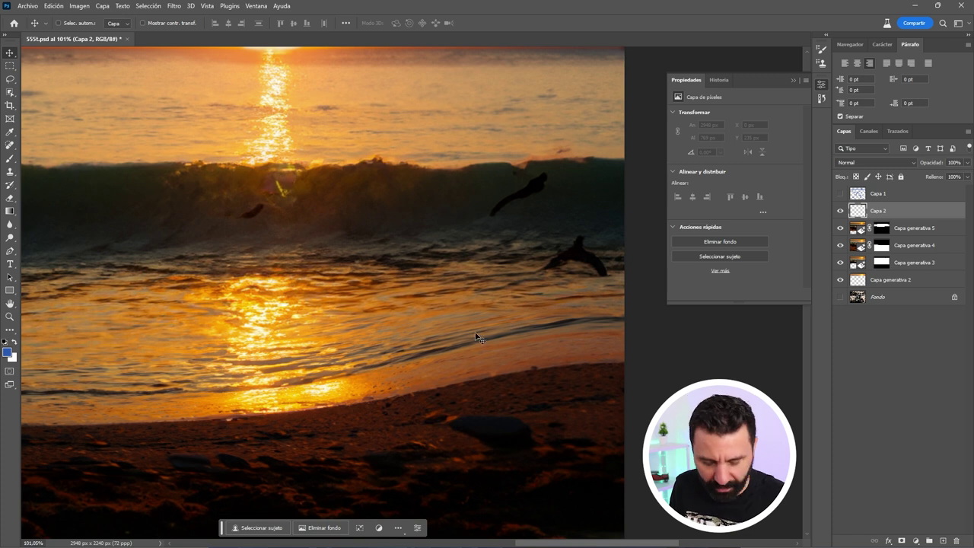
Spot-heal the dark birds away from the wave on the new layer.
left_click(11, 146)
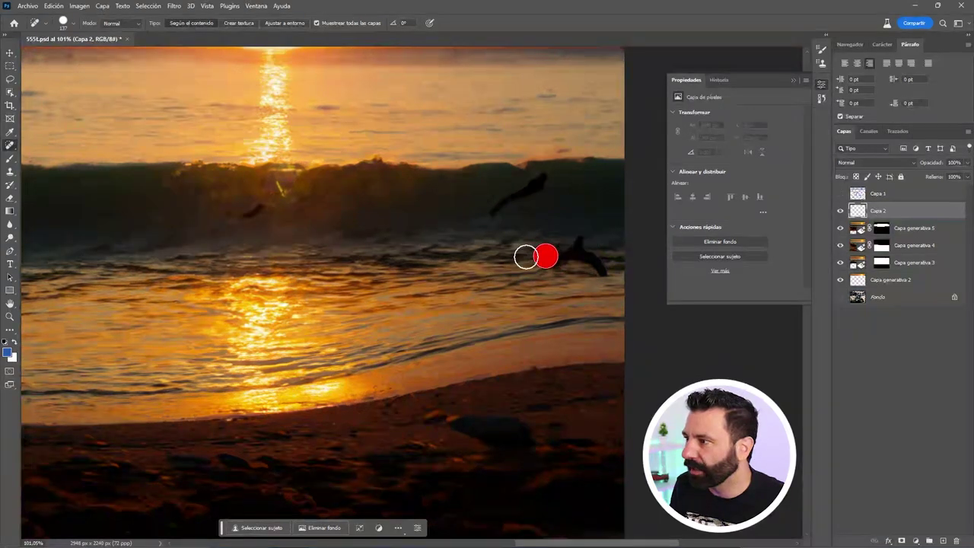
mouse_move(541, 268)
left_mouse_down()
mouse_move(577, 240)
mouse_move(602, 274)
mouse_move(513, 278)
left_mouse_up()
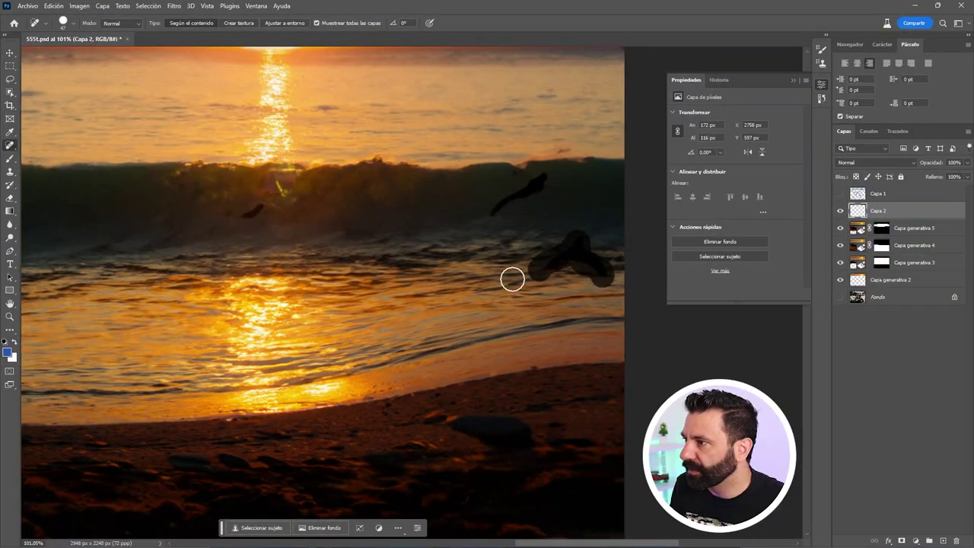
mouse_move(524, 194)
left_mouse_down()
mouse_move(504, 208)
mouse_move(546, 181)
left_mouse_up()
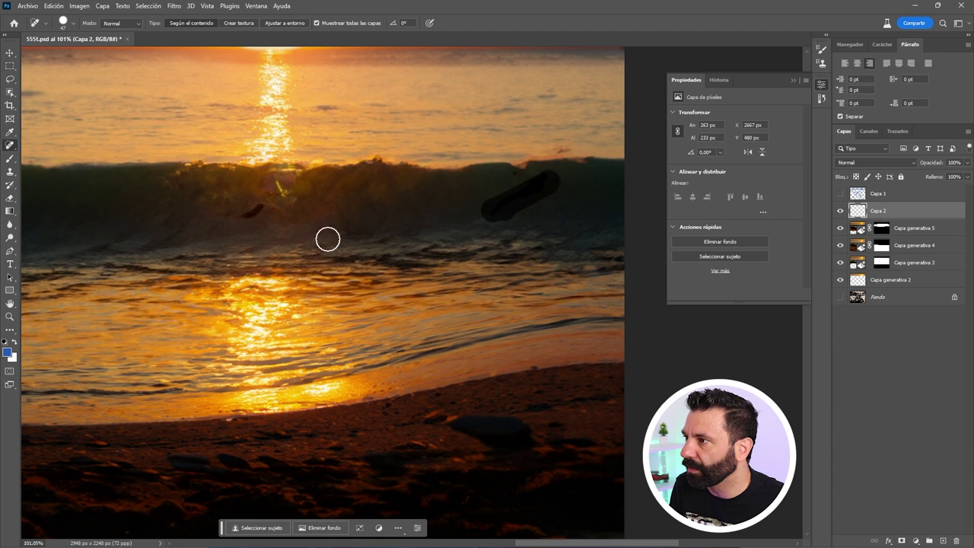
left_click_drag(236, 218, 270, 199)
scroll(329, 268, "down", 5)
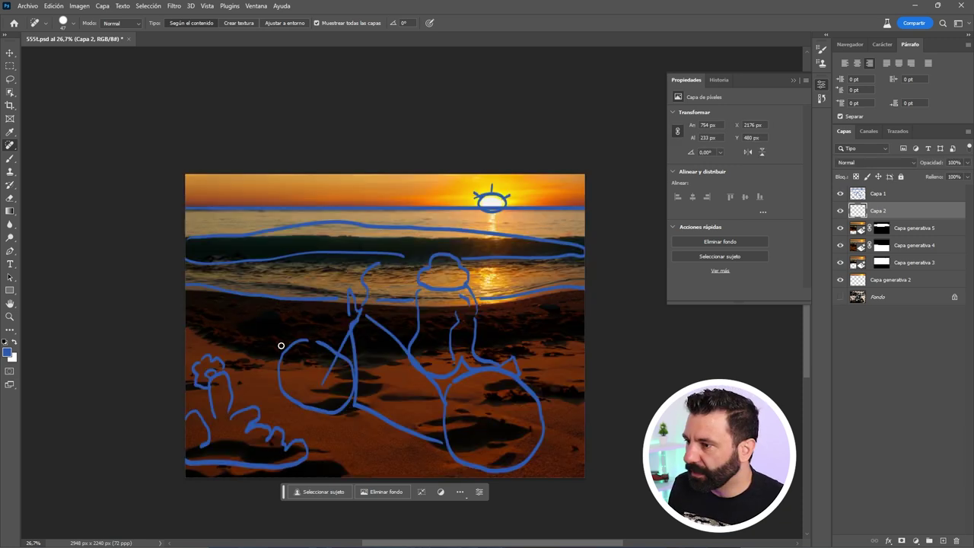
Lasso around the motorcycle sketch and hide the blue sketch layer.
key("l")
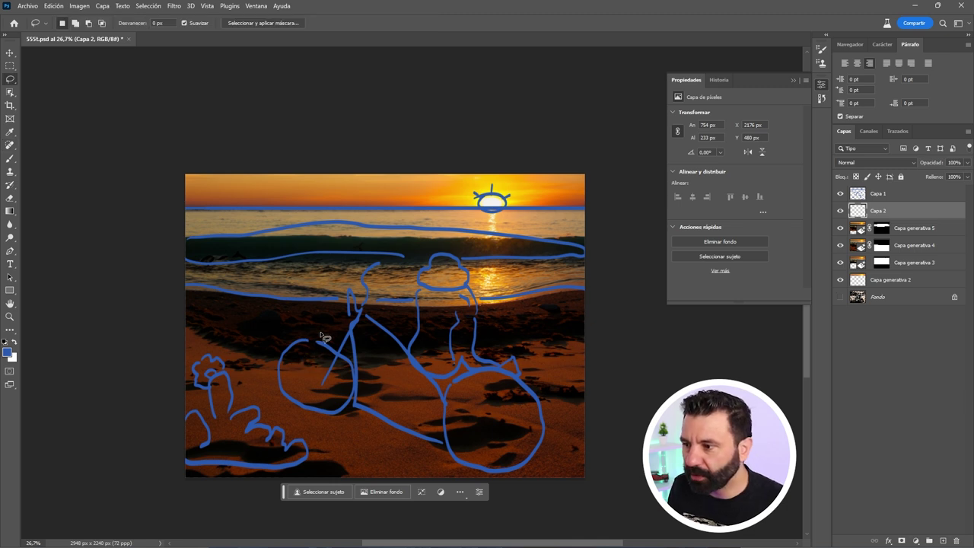
mouse_move(329, 333)
left_mouse_down()
mouse_move(298, 335)
mouse_move(358, 435)
mouse_move(454, 481)
mouse_move(527, 494)
mouse_move(555, 377)
mouse_move(453, 351)
mouse_move(432, 305)
mouse_move(438, 282)
mouse_move(411, 261)
mouse_move(376, 259)
mouse_move(340, 277)
mouse_move(322, 370)
left_mouse_up()
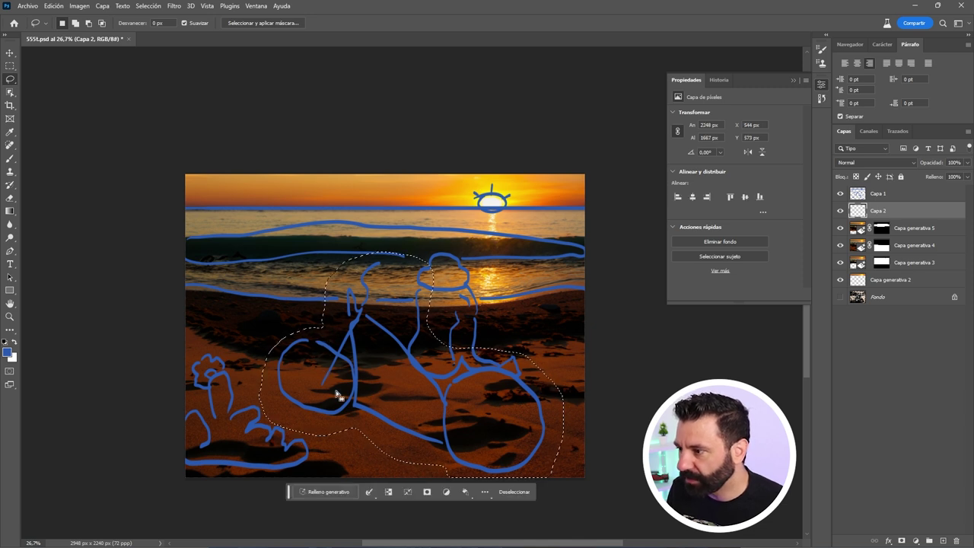
left_click(840, 197)
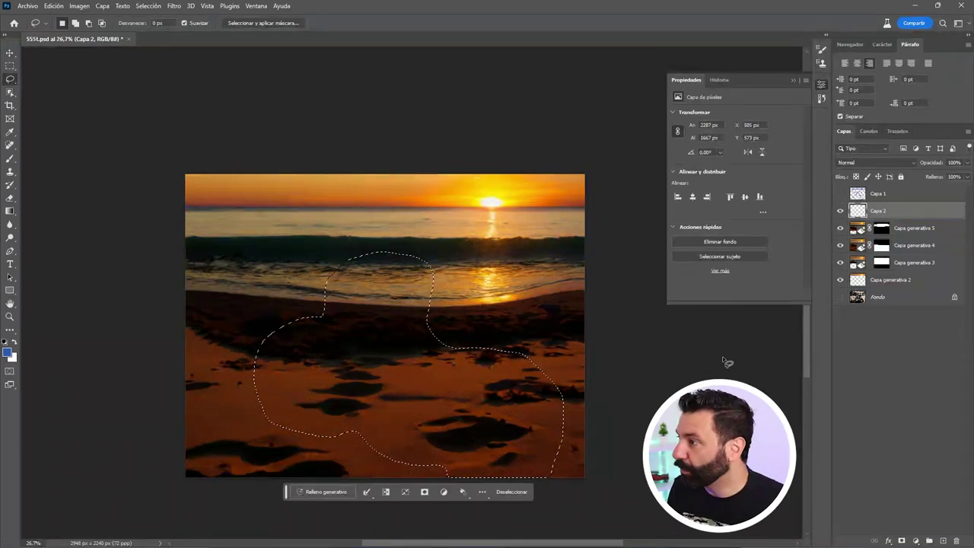
Generate a 'motorcycle' fill and keep variation 1, the white dirt bike.
left_click(328, 492)
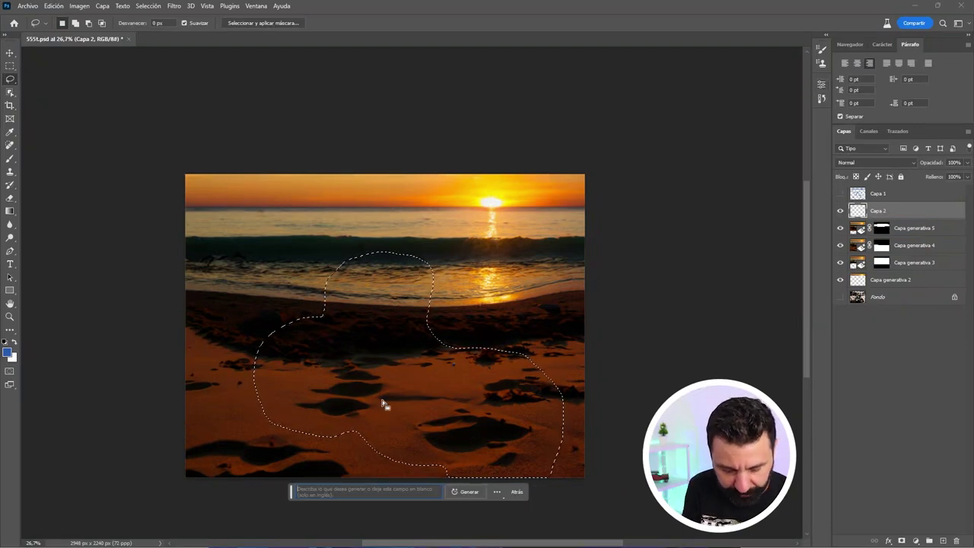
type("motorcycl")
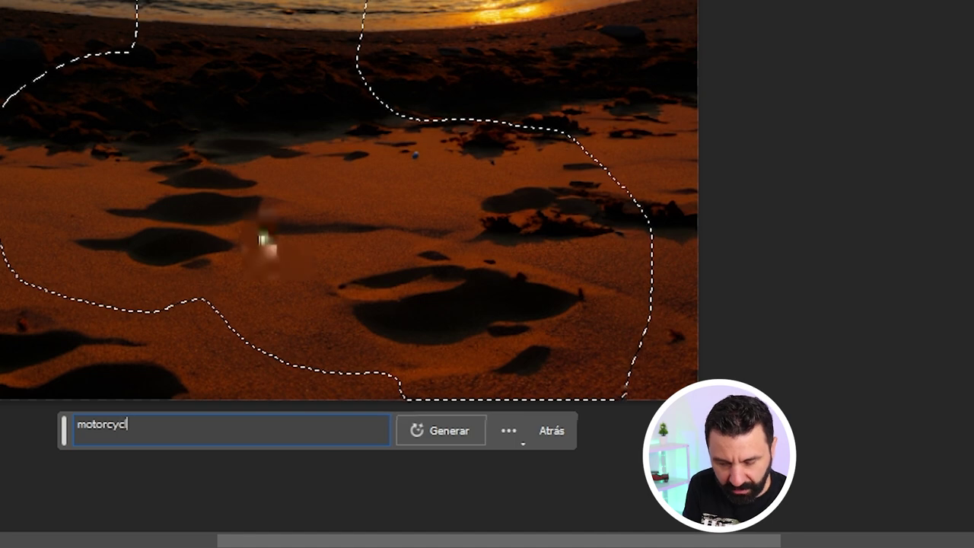
type("e")
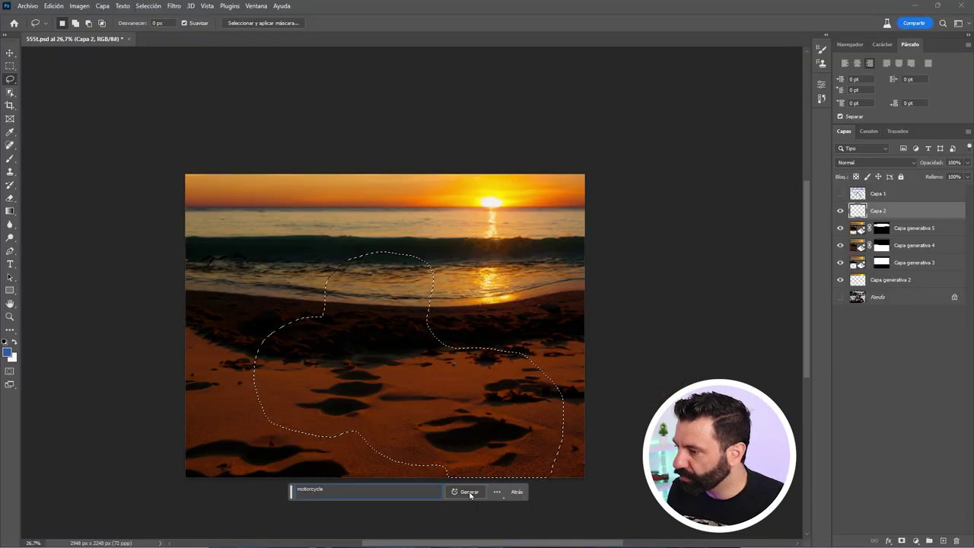
left_click(469, 491)
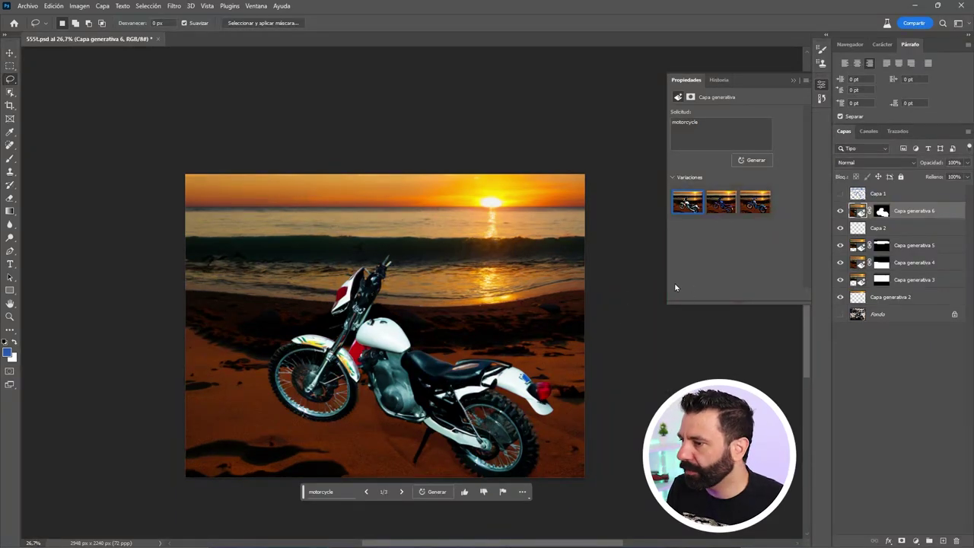
left_click(754, 202)
left_click(725, 206)
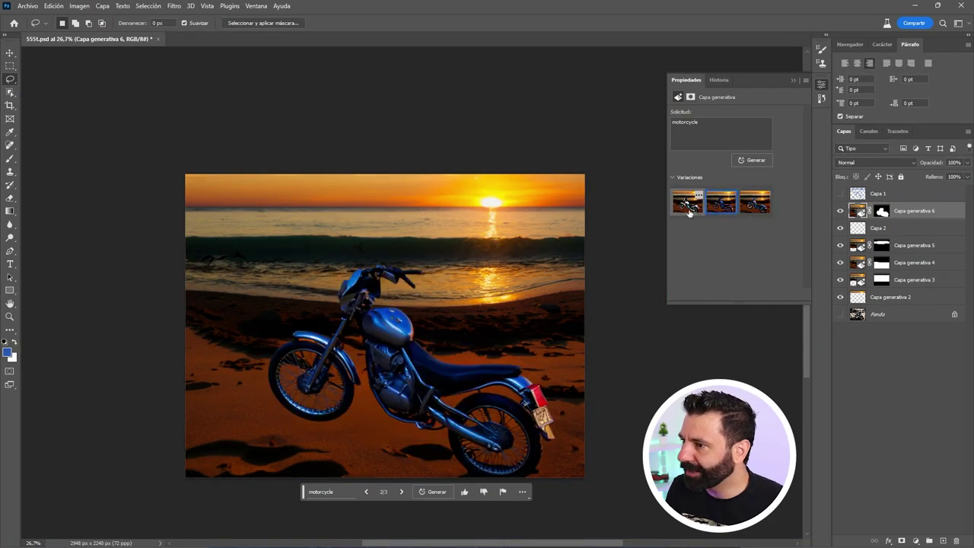
left_click(688, 207)
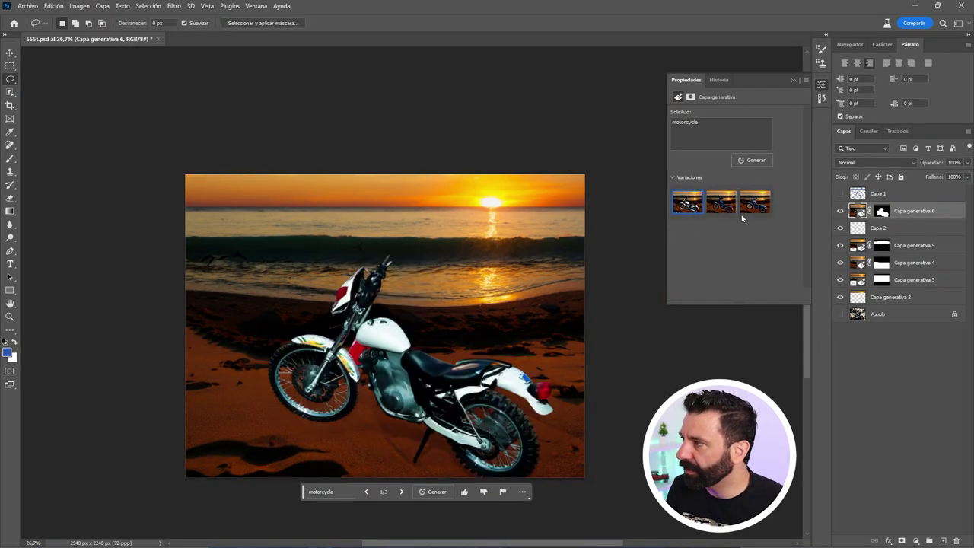
Load the dirt bike's mask as a selection and hide Capa generativa 6.
left_click(882, 212, "ctrl")
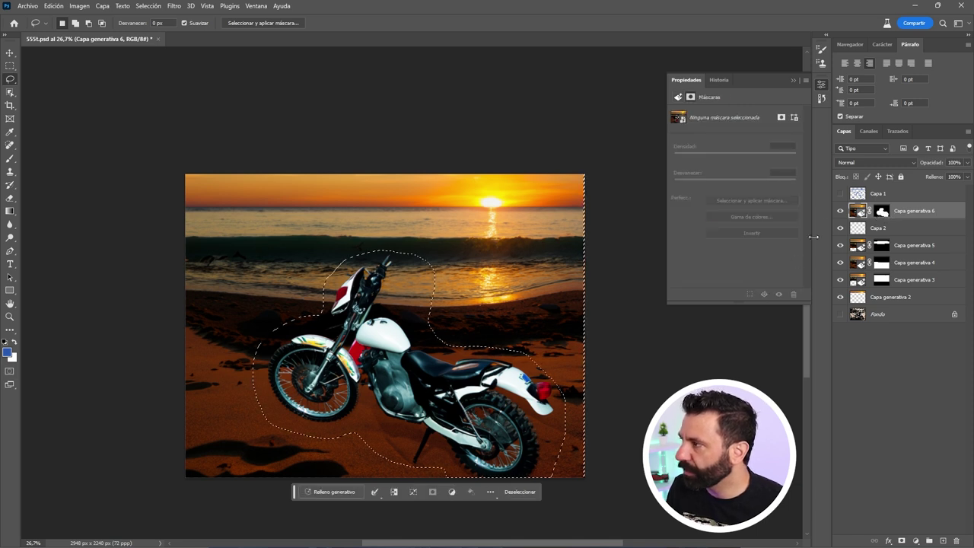
left_click(840, 211)
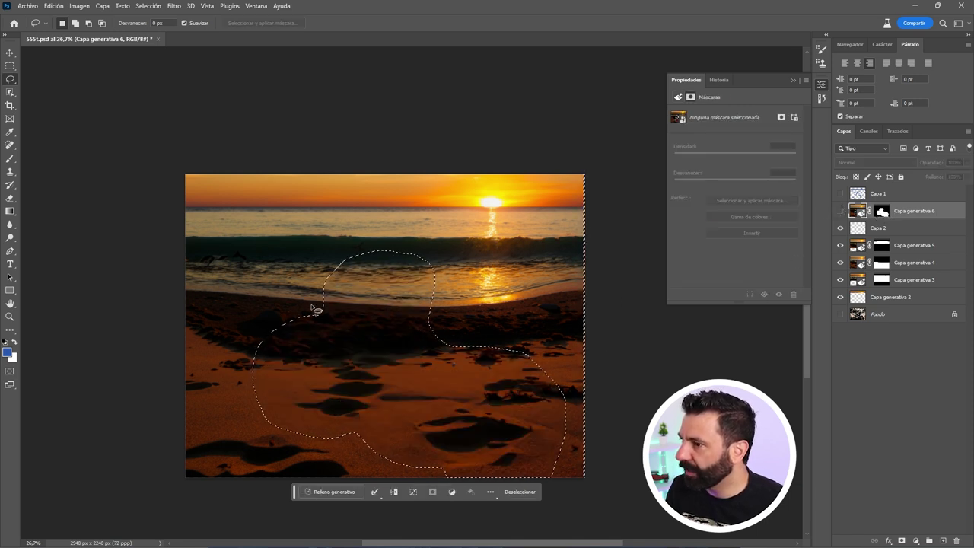
key("m")
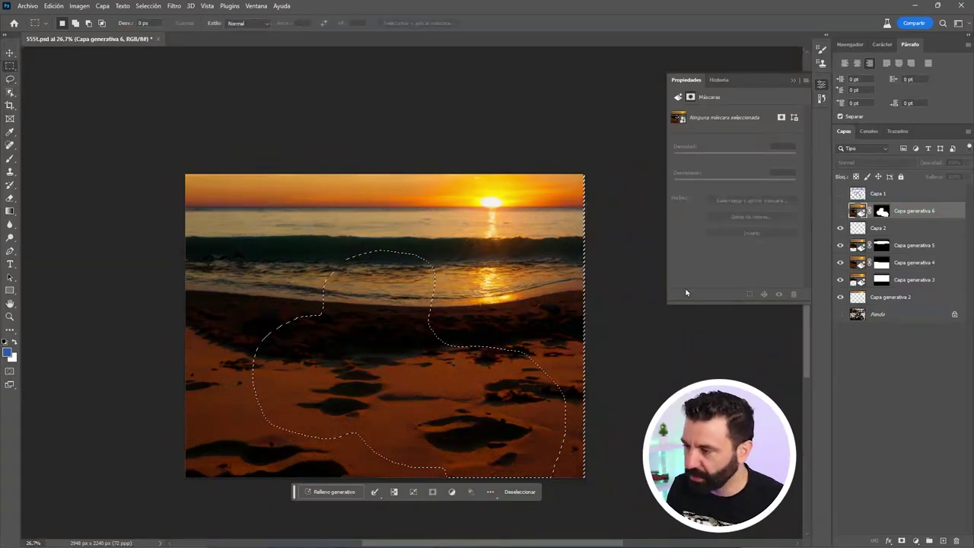
Generate a 'motorcycle chopper' fill and keep the cream chopper, variation 4.
left_click(323, 493)
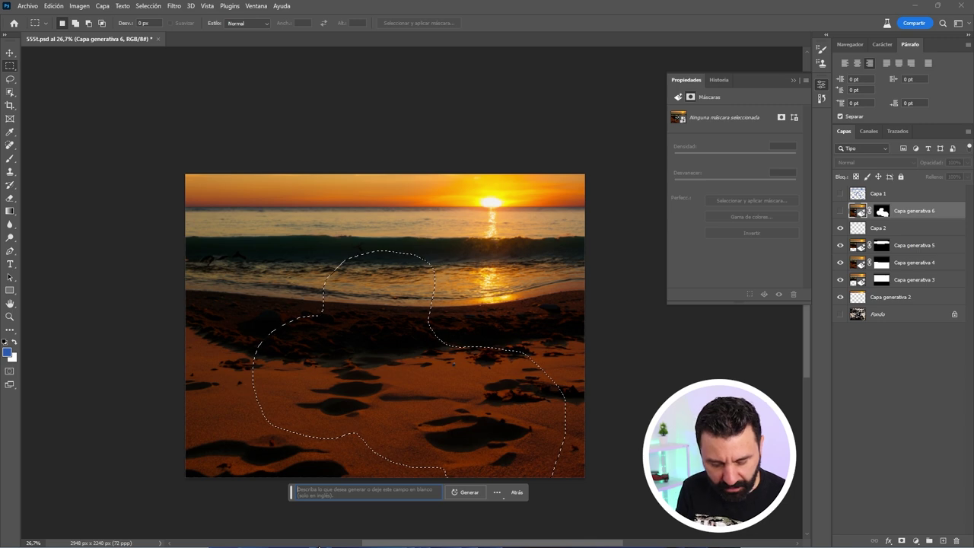
type("motorcycle cho")
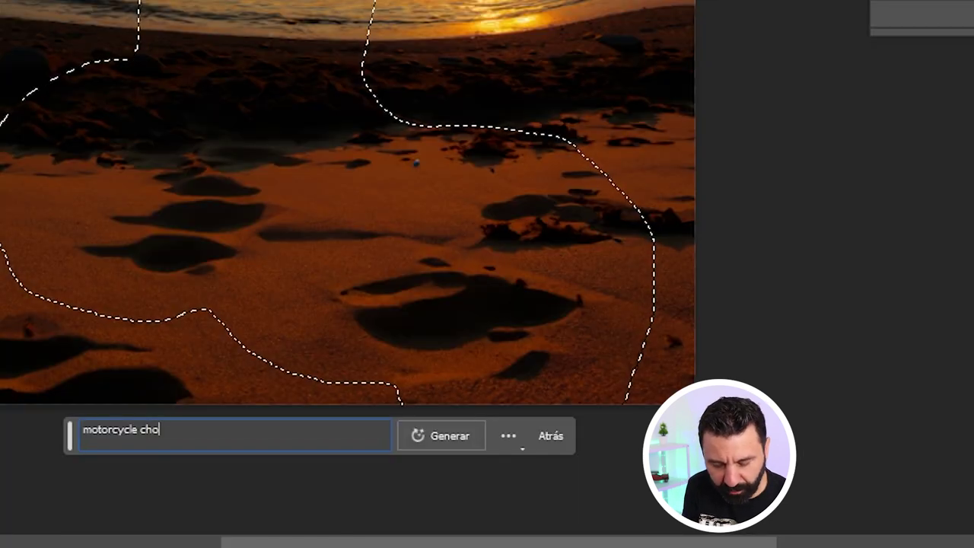
type("pper")
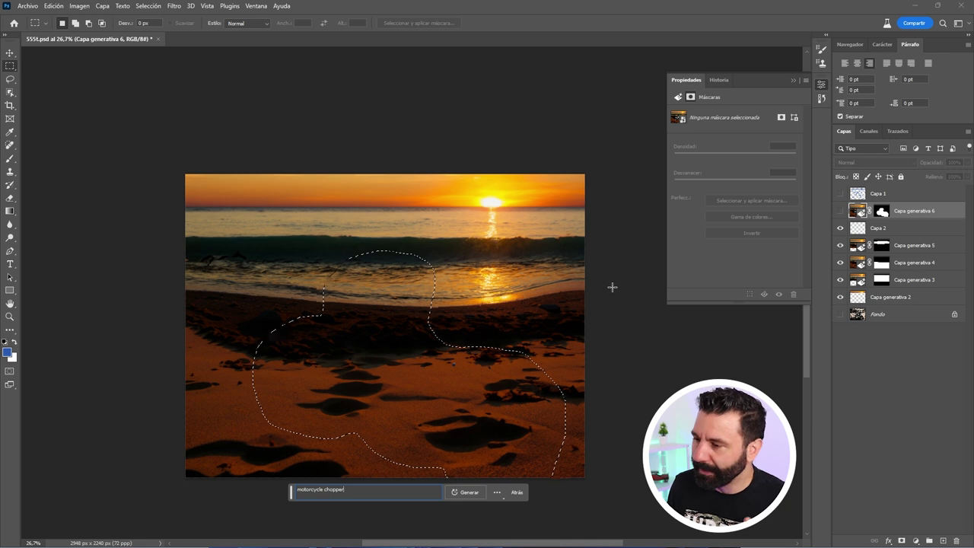
left_click(472, 492)
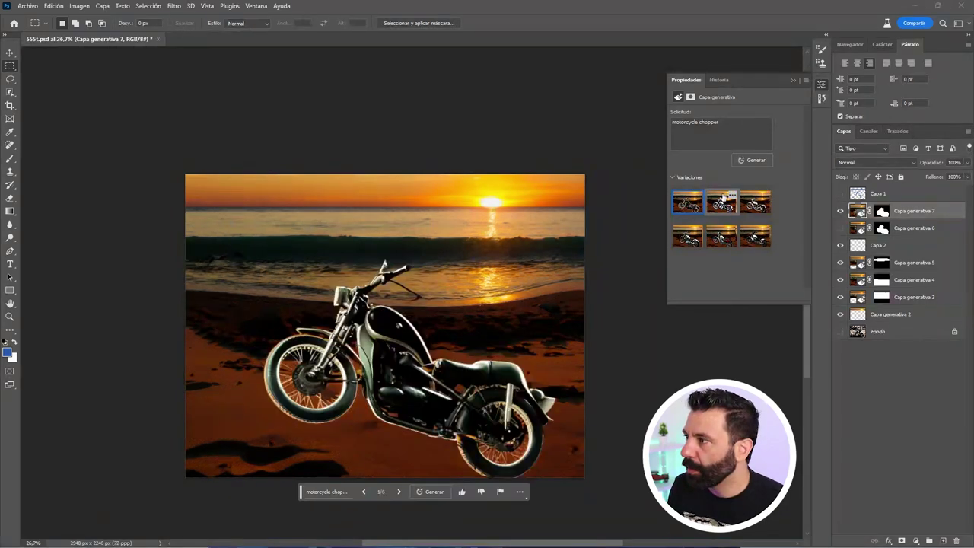
left_click(721, 202)
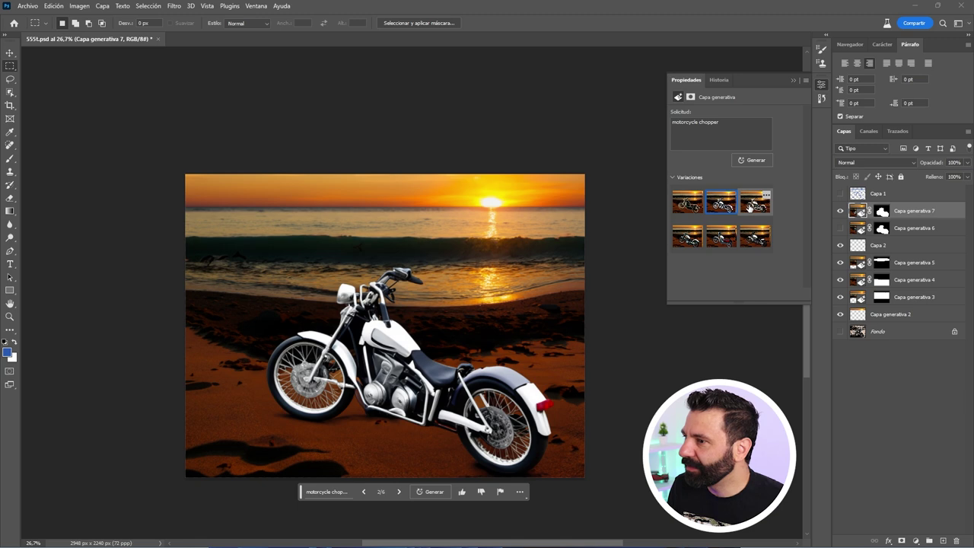
left_click(751, 209)
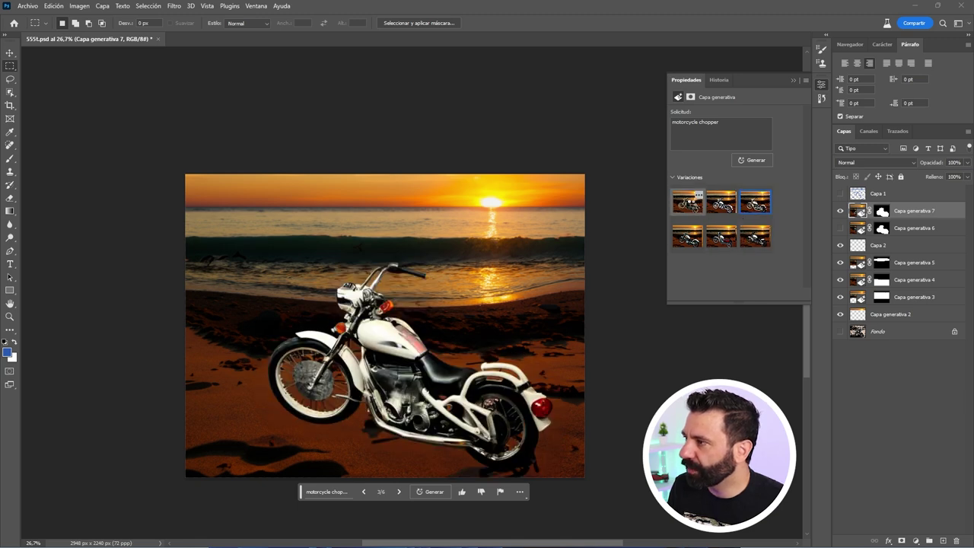
left_click(687, 202)
left_click(713, 240)
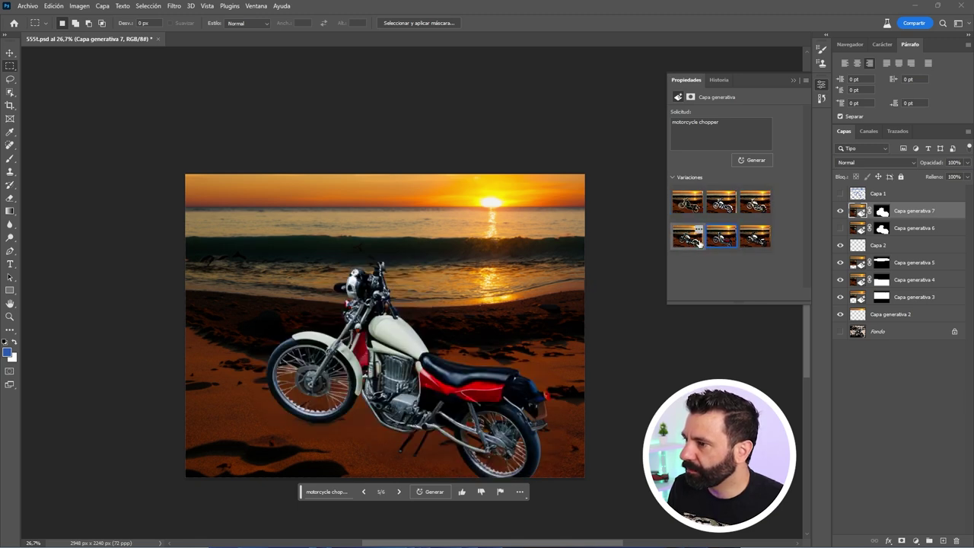
left_click(697, 241)
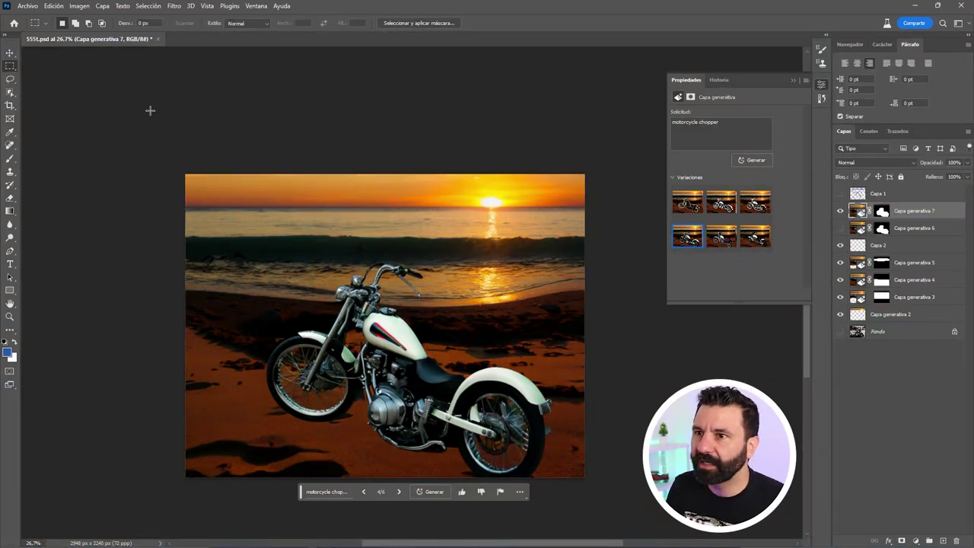
Select the chopper automatically with Select Subject.
right_click(9, 92)
left_click(46, 98)
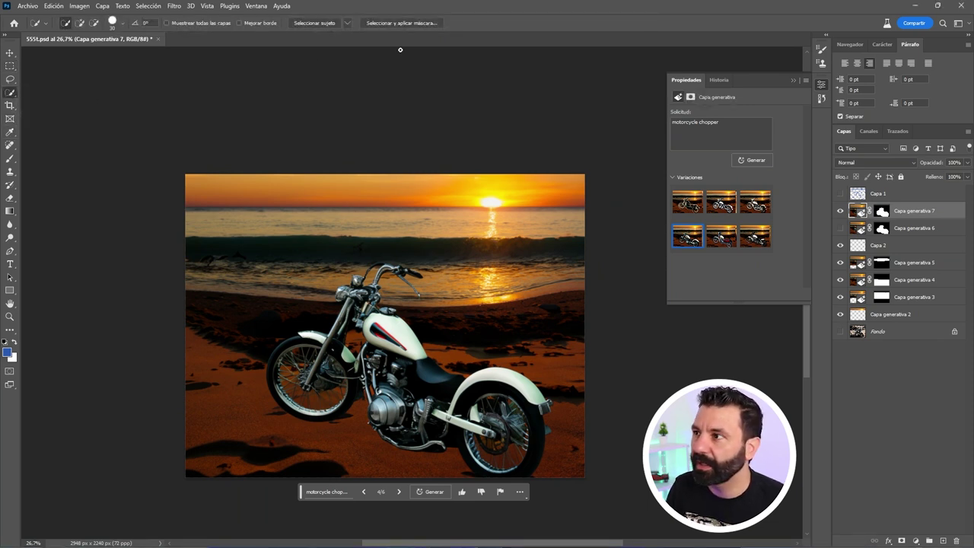
left_click(349, 29)
left_click(373, 41)
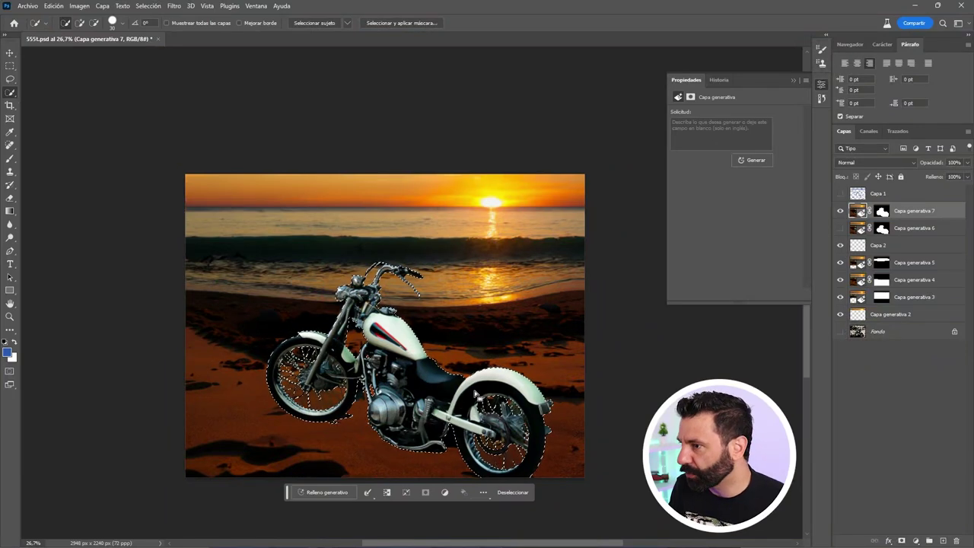
Add a Niveles adjustment to the chopper and lower its output white to darken it.
left_click(915, 540)
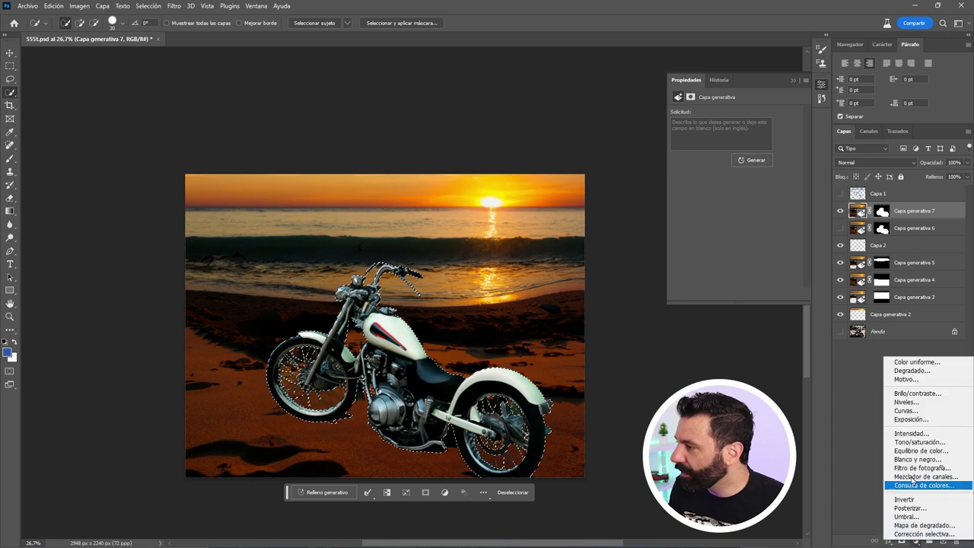
left_click(908, 403)
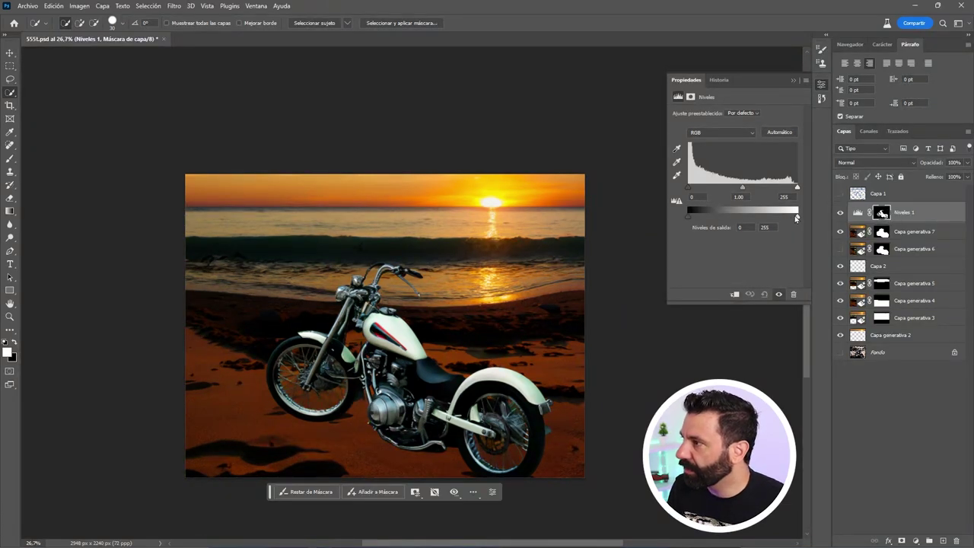
left_click_drag(797, 219, 765, 220)
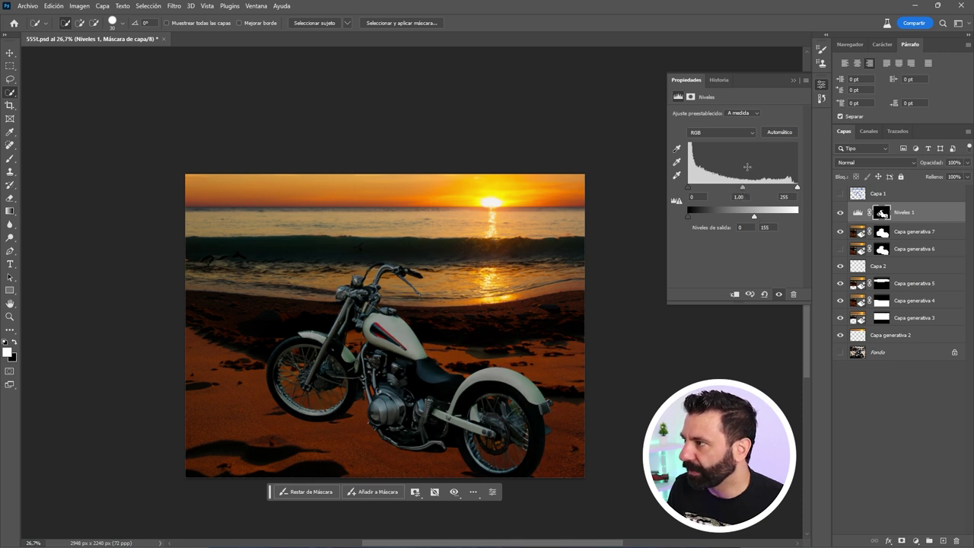
left_click(720, 132)
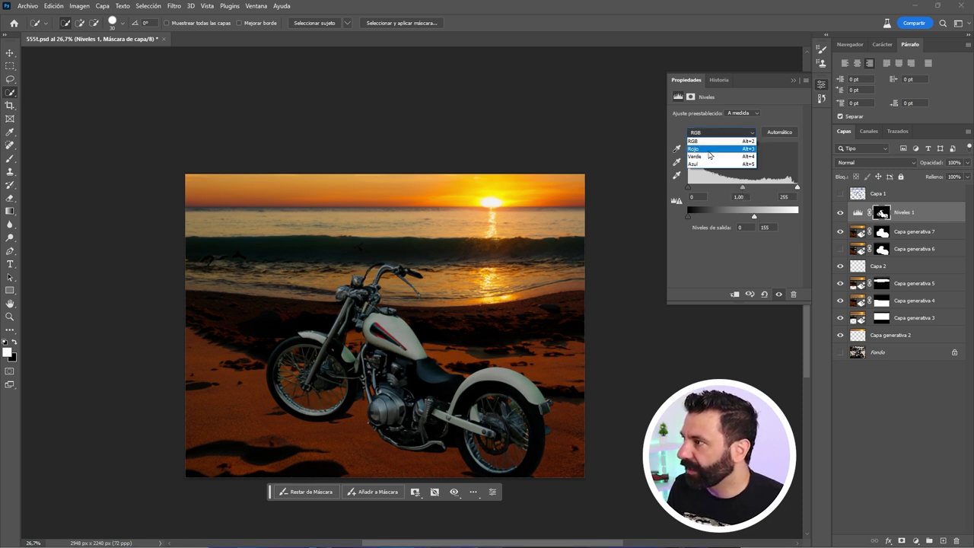
left_click(710, 150)
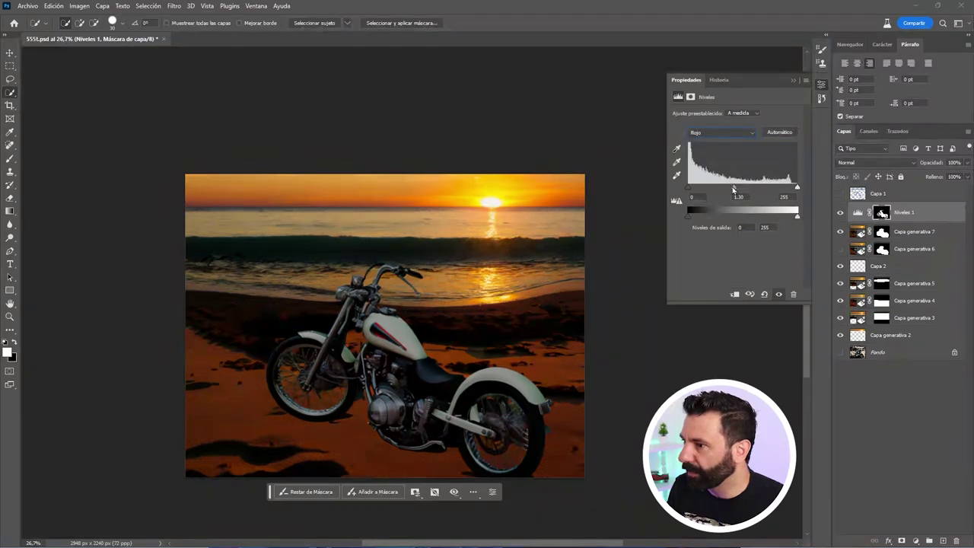
key("alt+2")
mouse_move(797, 217)
left_mouse_down()
mouse_move(727, 219)
mouse_move(745, 216)
left_mouse_up()
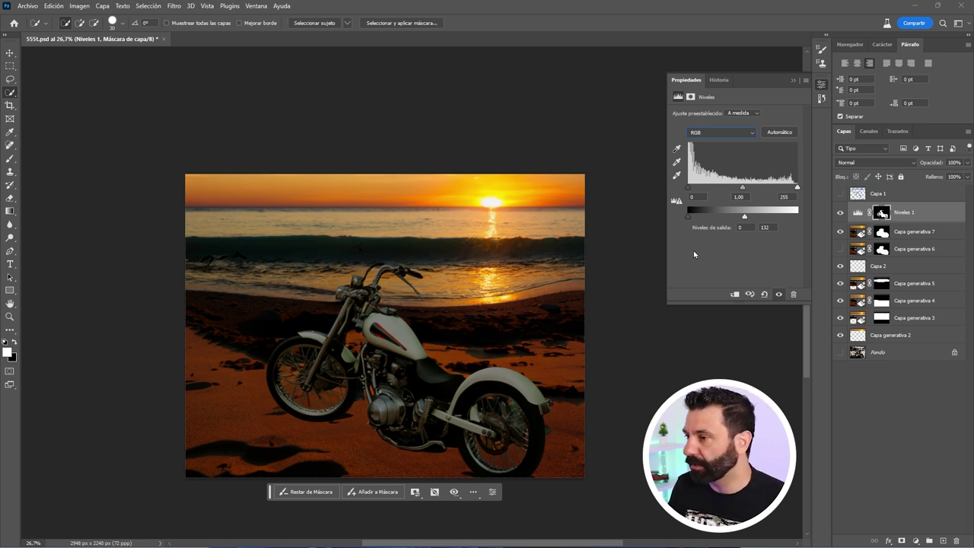
Paint black on the Levels mask to keep the rear fender brighter.
left_click(881, 213)
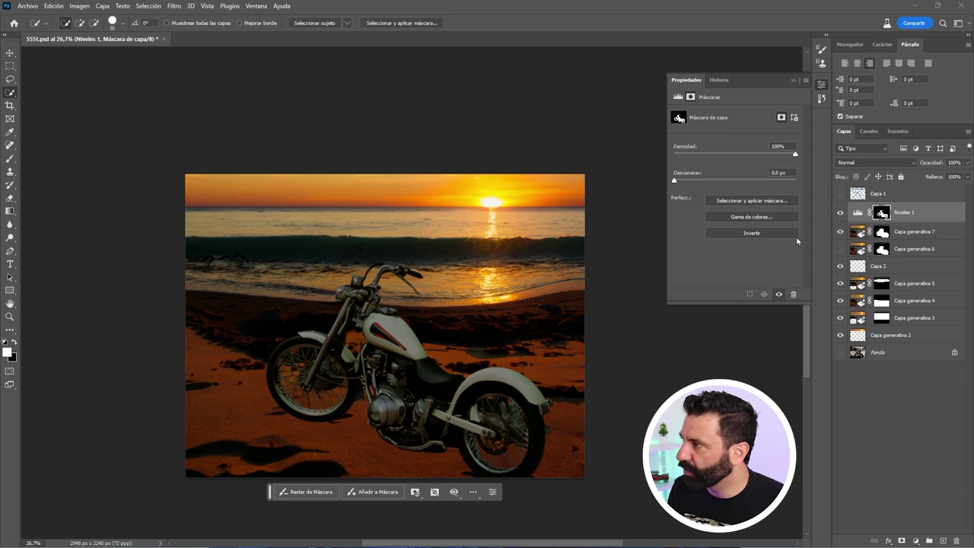
key("b")
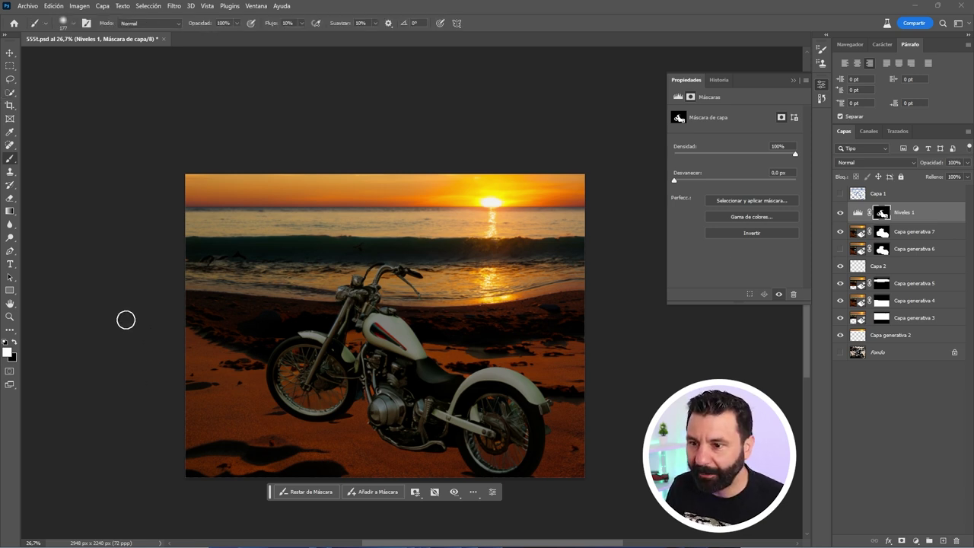
key("x")
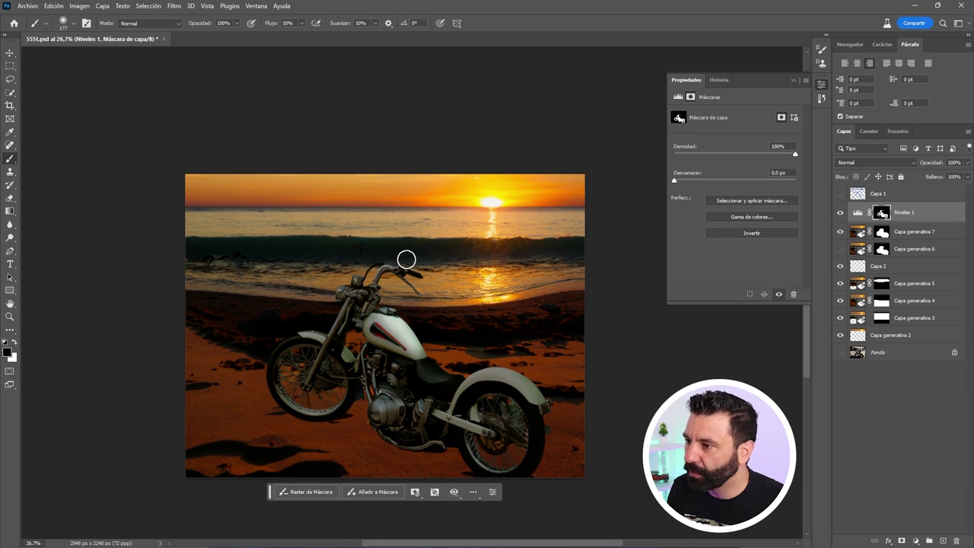
mouse_move(459, 382)
left_mouse_down()
mouse_move(540, 383)
mouse_move(533, 390)
left_mouse_up()
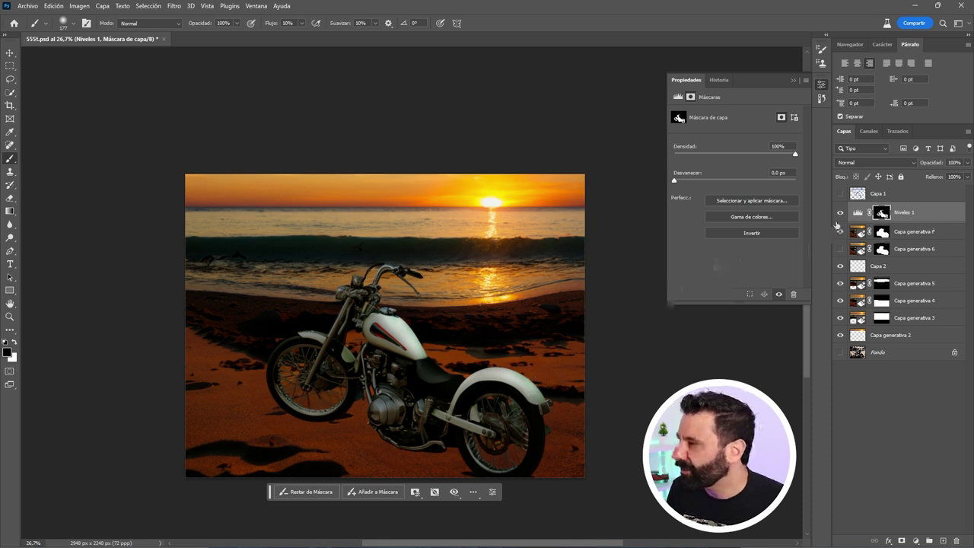
Set Niveles 1's red channel to 0, 1.63 and 221, then show Capa 1 again.
left_click(858, 212)
left_click(713, 133)
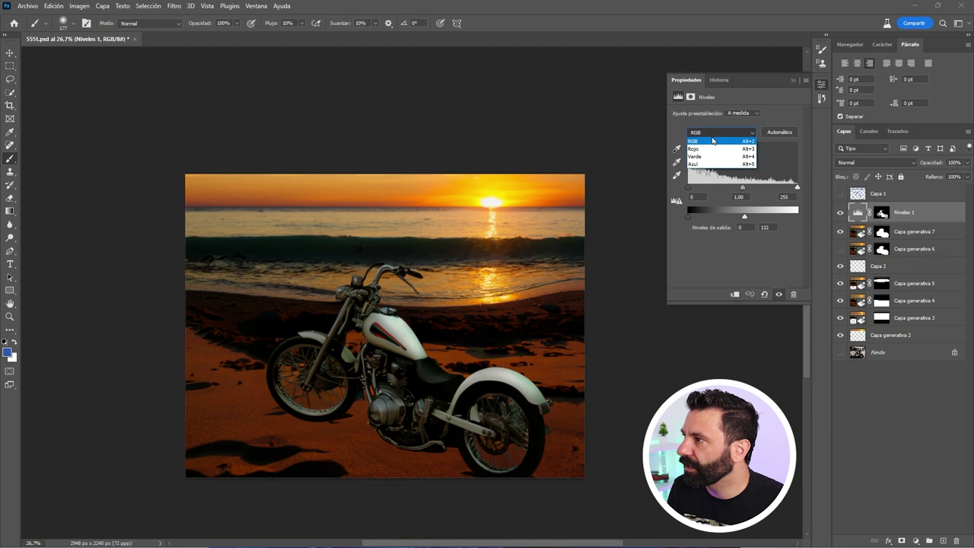
left_click(705, 149)
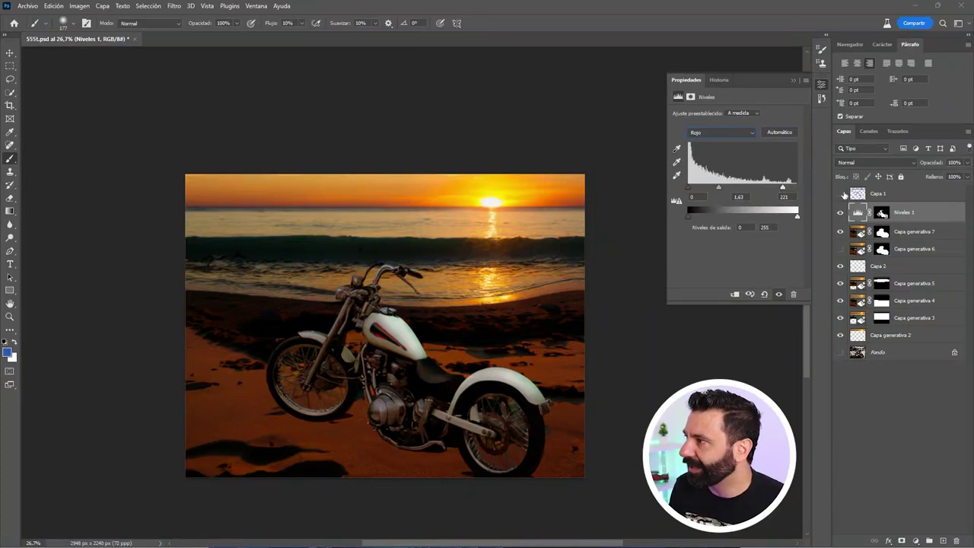
left_click(841, 194)
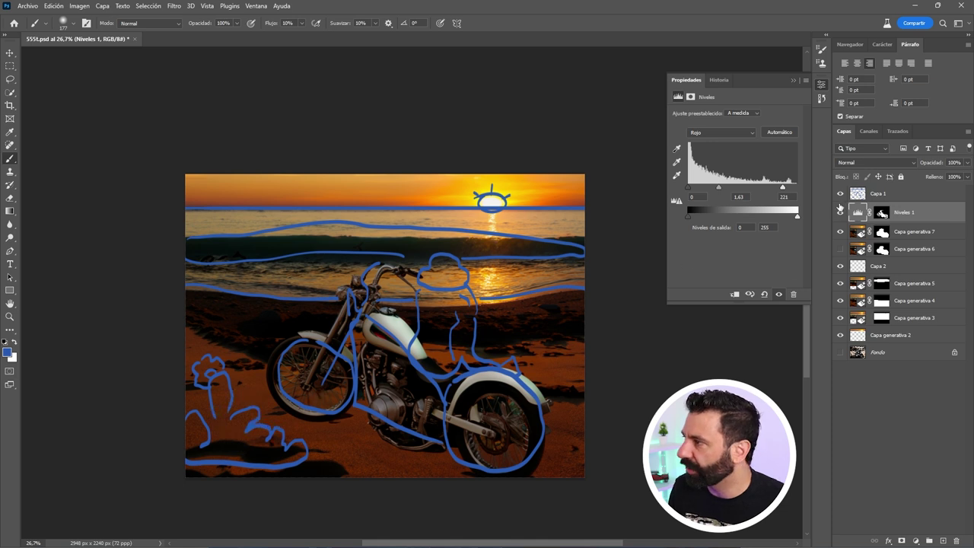
Lasso the lower-left corner around the cactus sketch and front wheel.
left_click(10, 79)
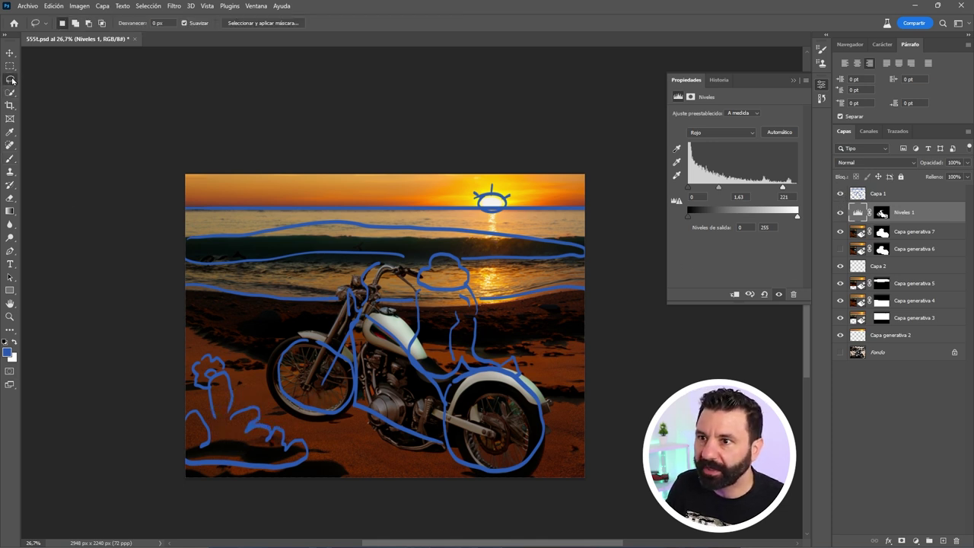
left_click_drag(193, 408, 299, 508)
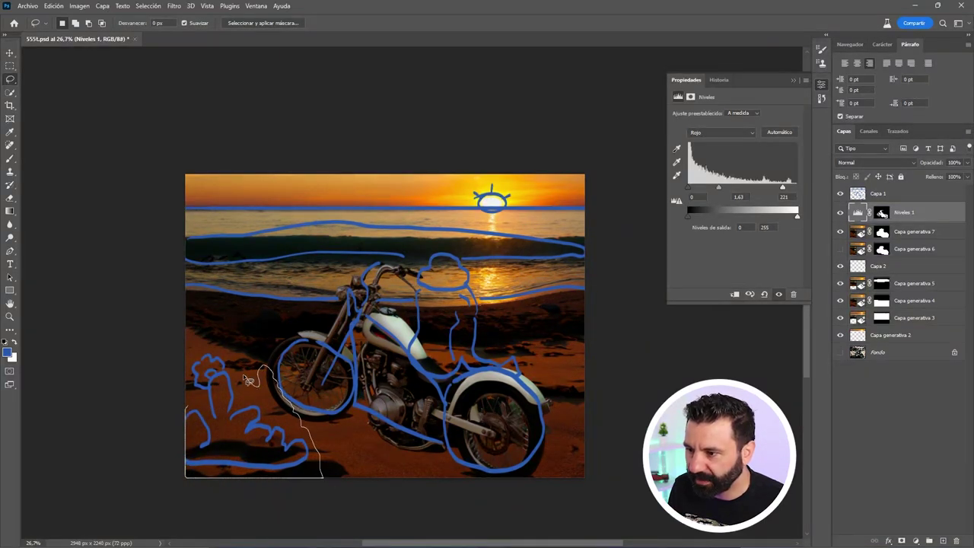
left_click_drag(175, 358, 177, 360)
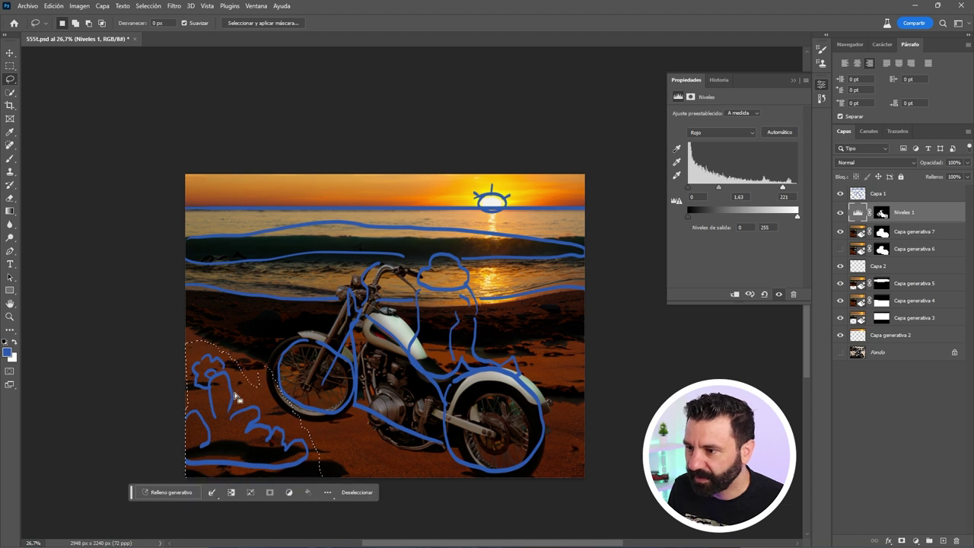
left_click_drag(264, 404, 294, 413)
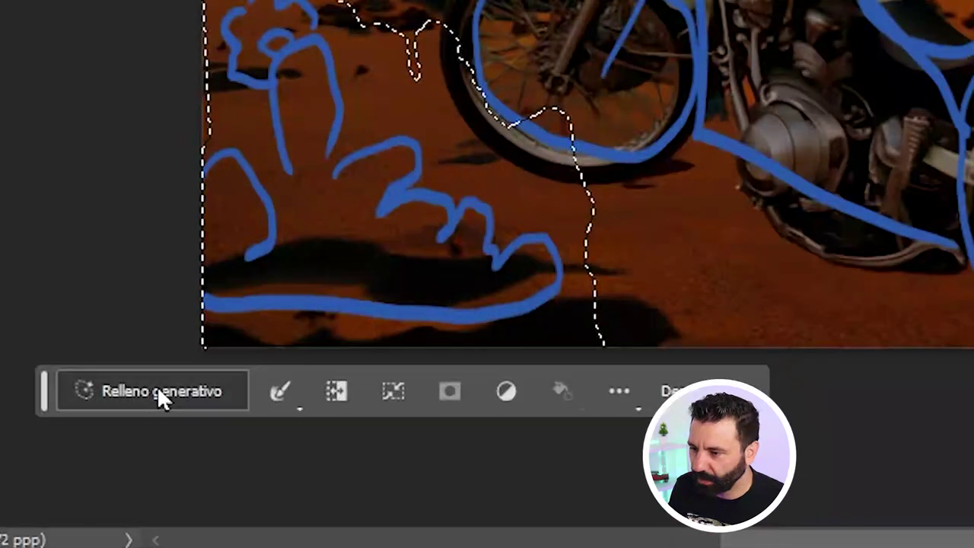
Generate a 'cactus' fill there, briefly comparing it against the blue sketch.
left_click(171, 489)
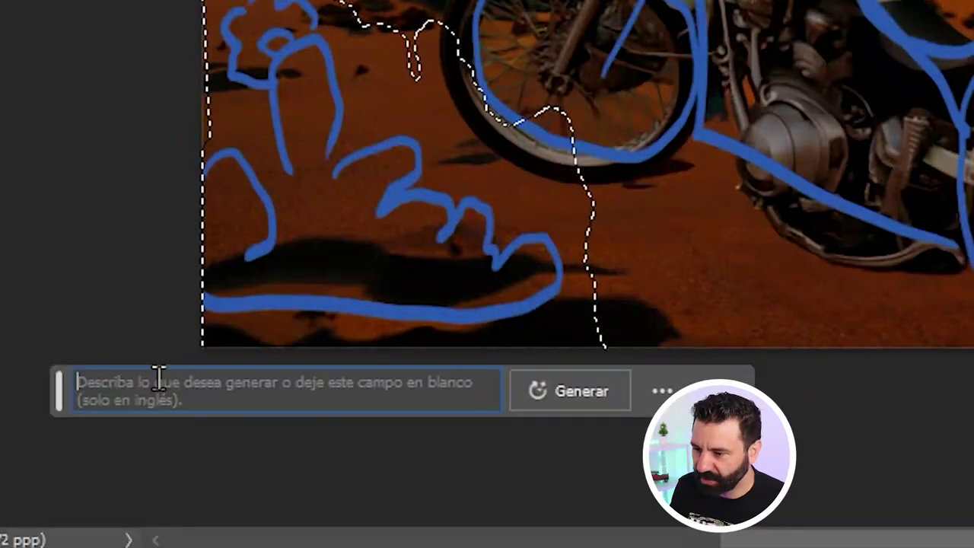
type("cactu")
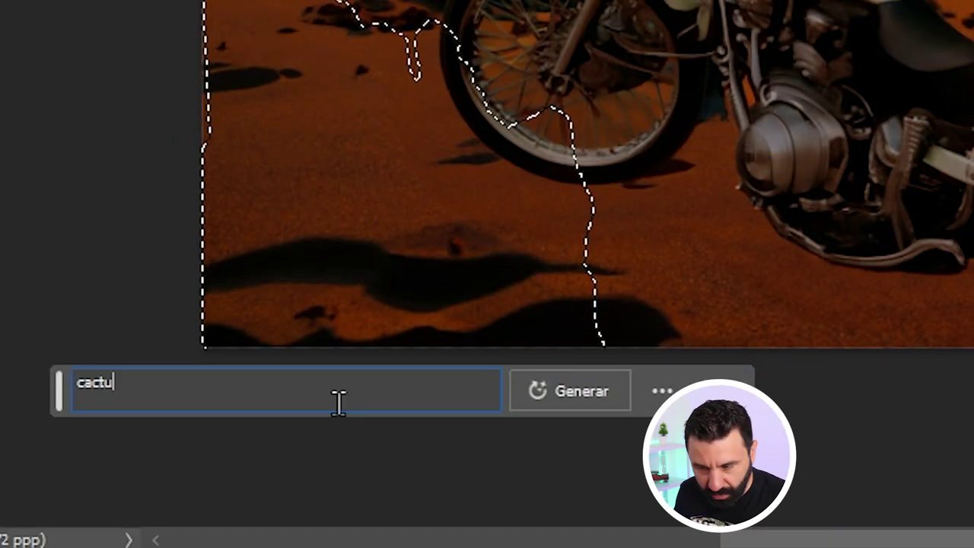
type("s")
key("Return")
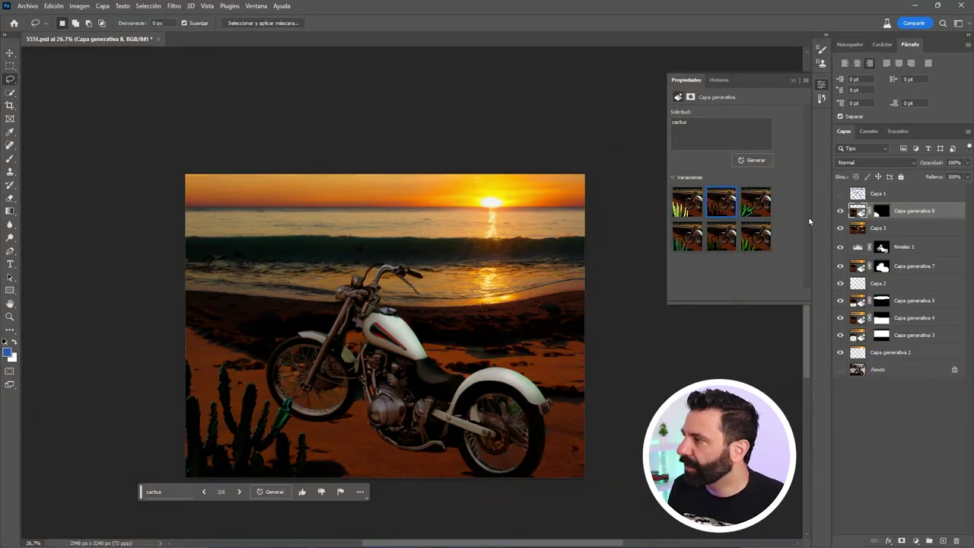
left_click(841, 192)
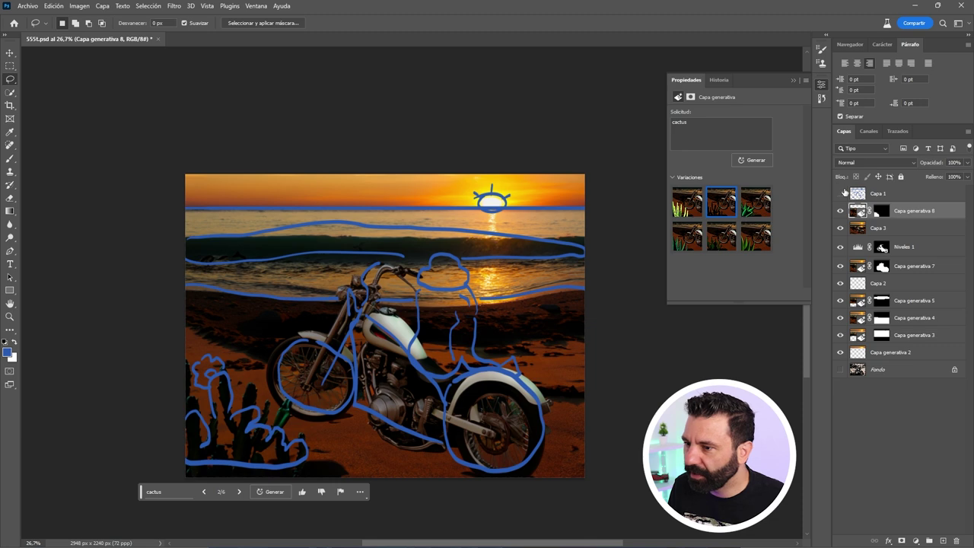
left_click(841, 193)
scroll(224, 395, "up", 5)
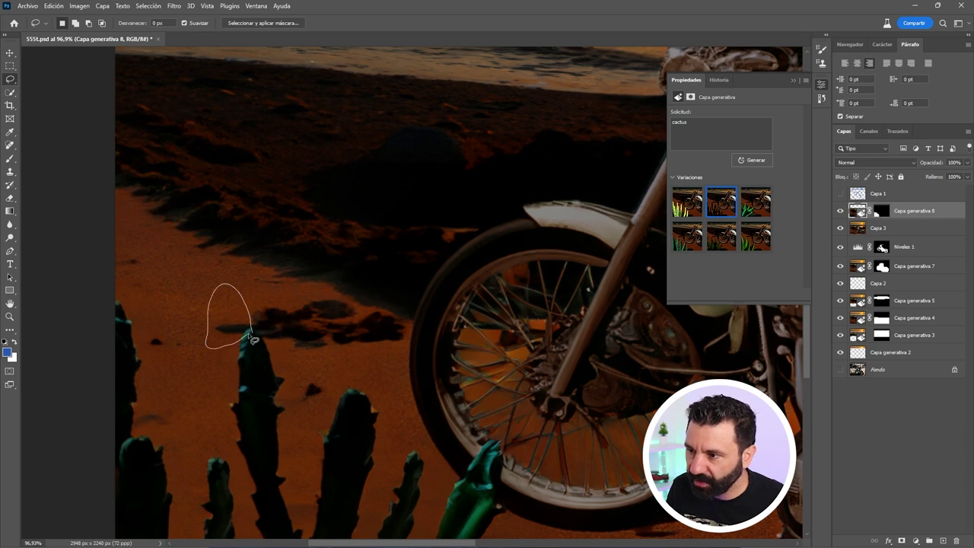
Lasso a small patch above the tallest cactus and generate a 'flower' fill.
left_click_drag(254, 341, 250, 336)
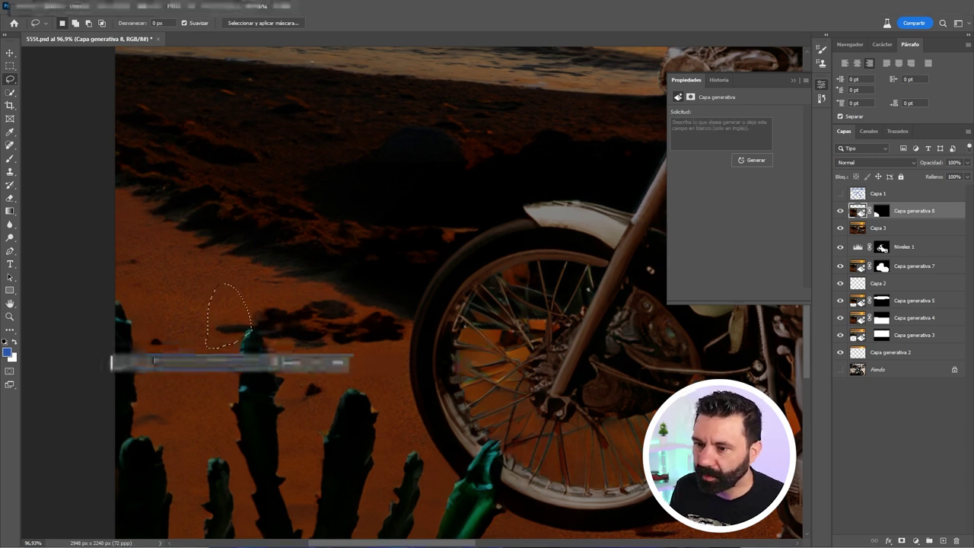
type("flower")
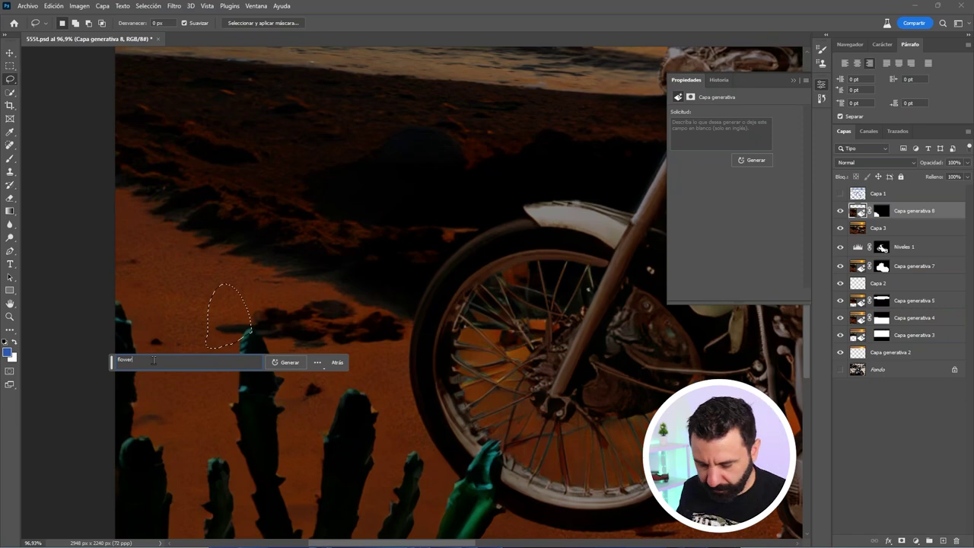
key("Return")
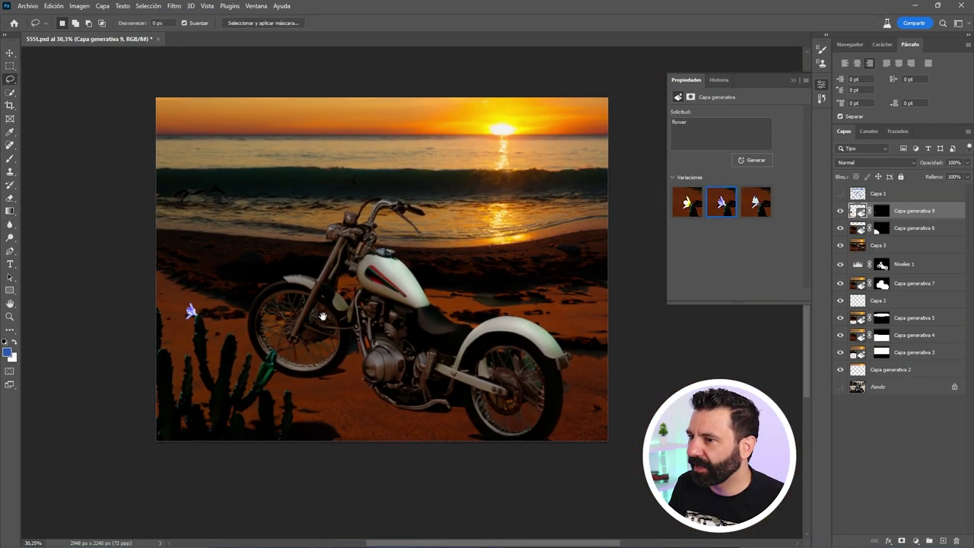
left_click_drag(322, 316, 391, 325)
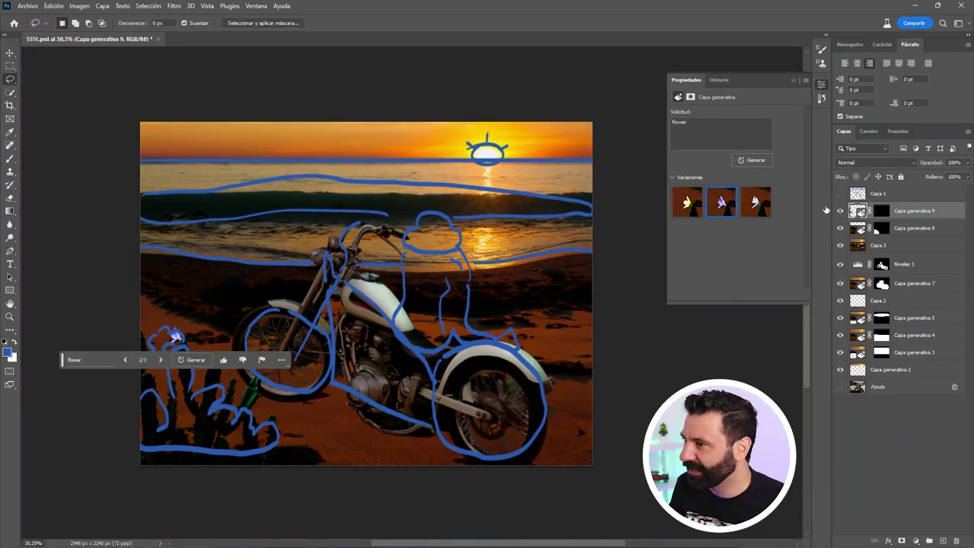
Show the blue sketch, lasso the figure on the bike and generate 'girl with a hat looking at the sunrise'.
left_click(841, 194)
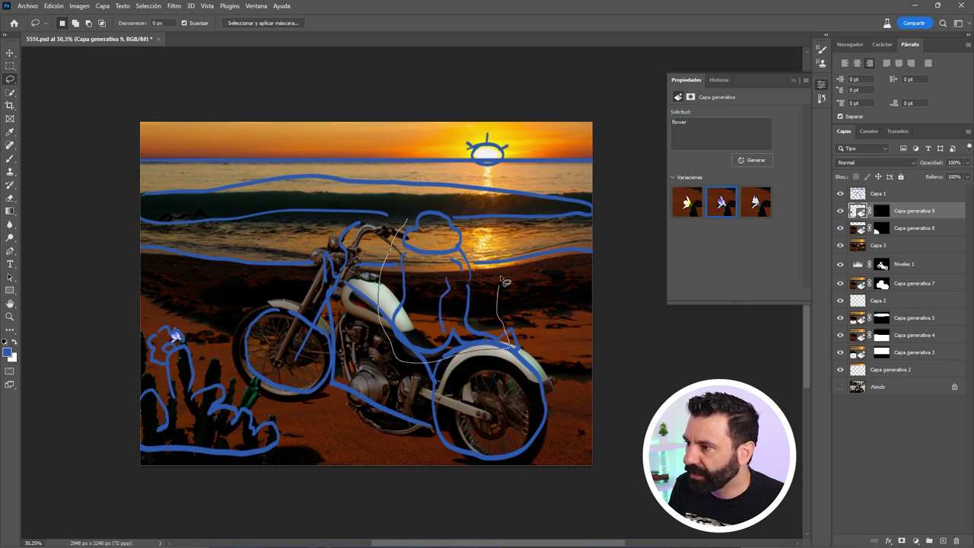
left_click_drag(415, 219, 412, 216)
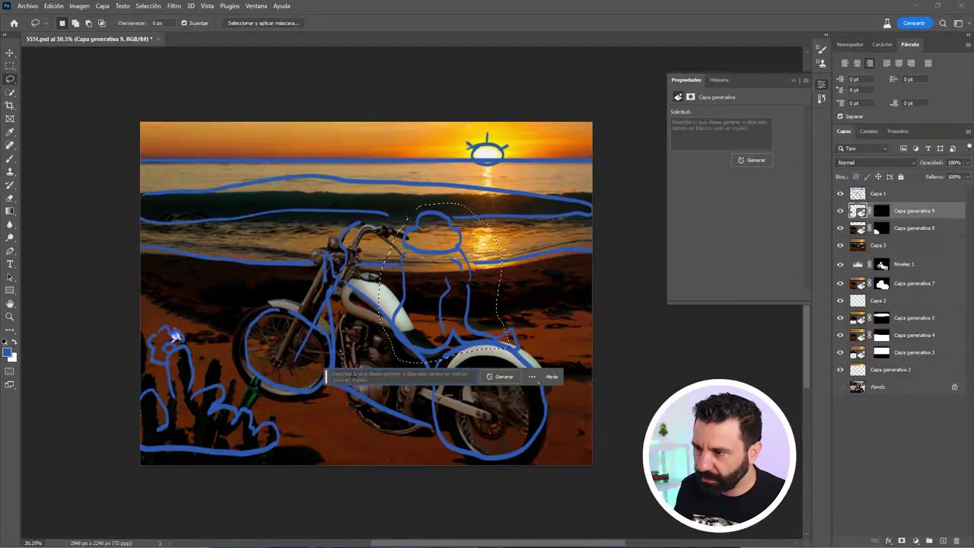
left_click(332, 374)
type("girl with a h")
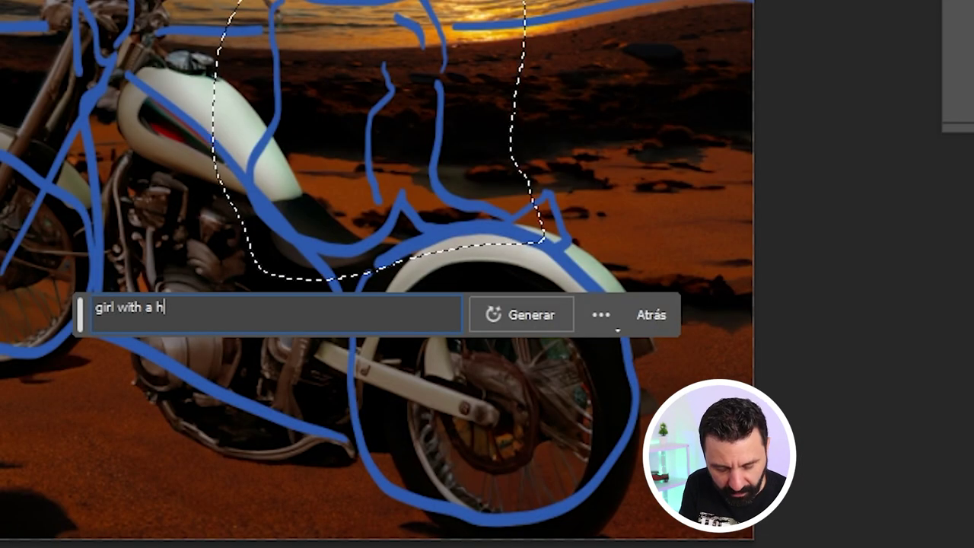
type("at looking")
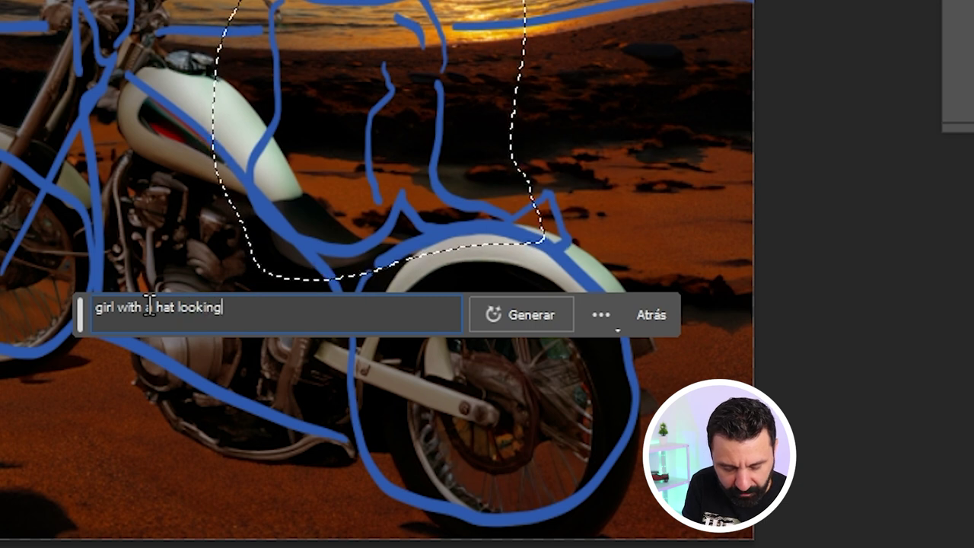
type(" at the sunri")
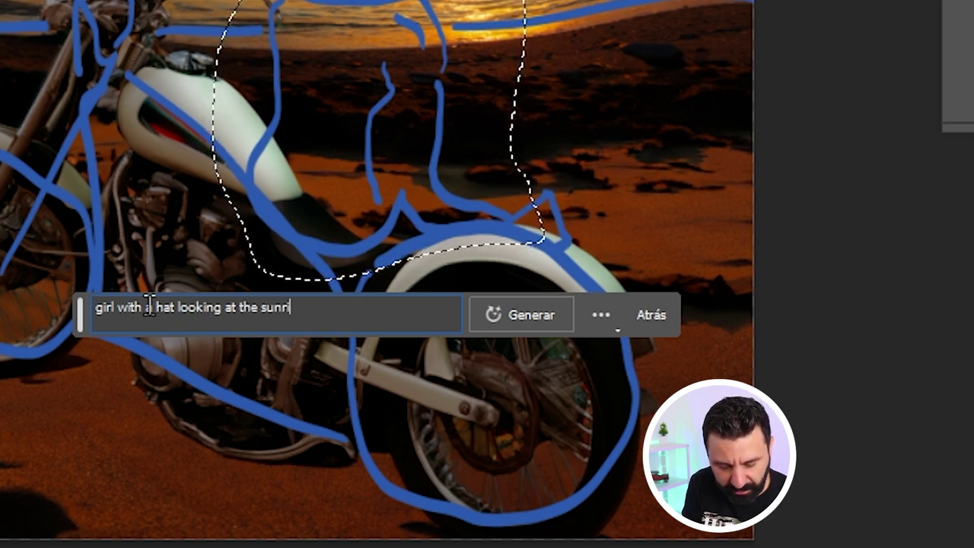
type("se")
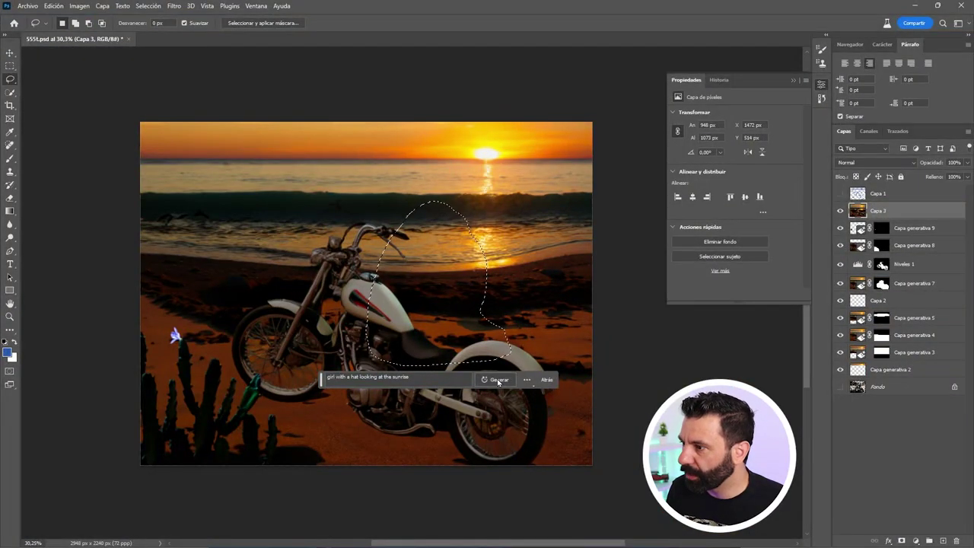
left_click(506, 373)
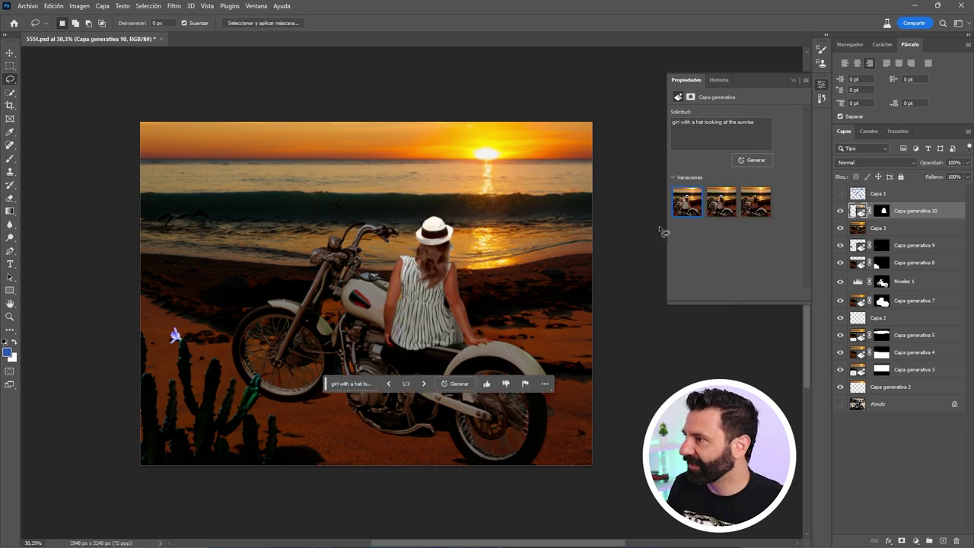
Compare the three girl variations and keep the first one.
left_click(722, 210)
left_click(752, 211)
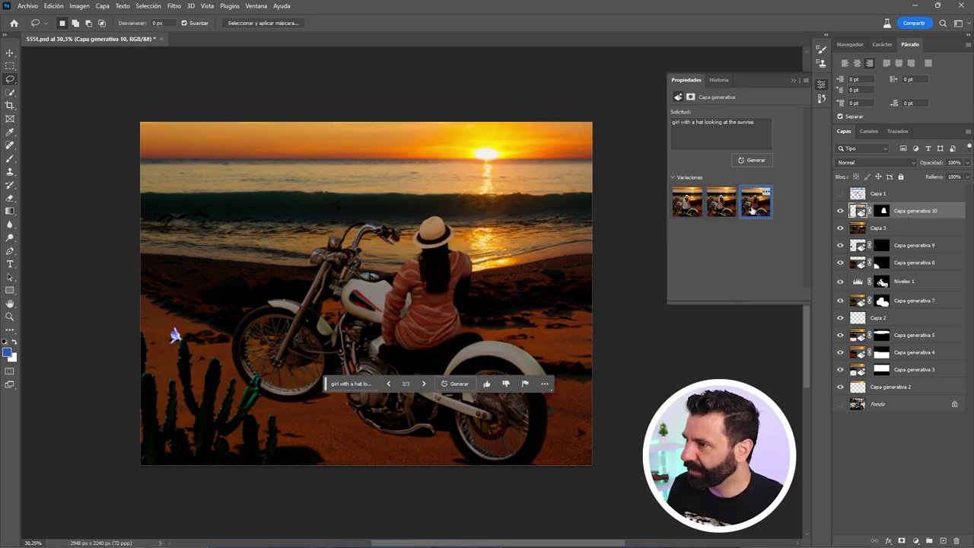
left_click(687, 204)
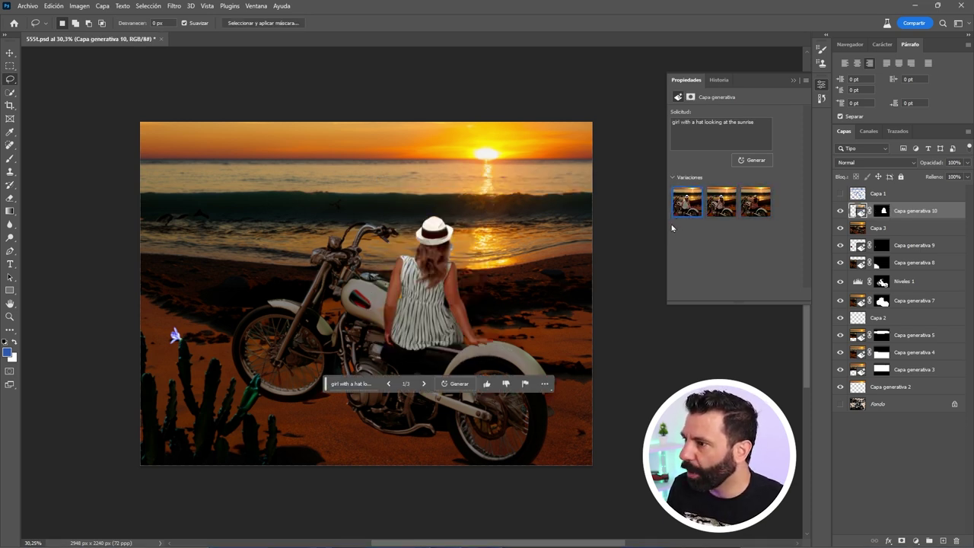
left_click(11, 92)
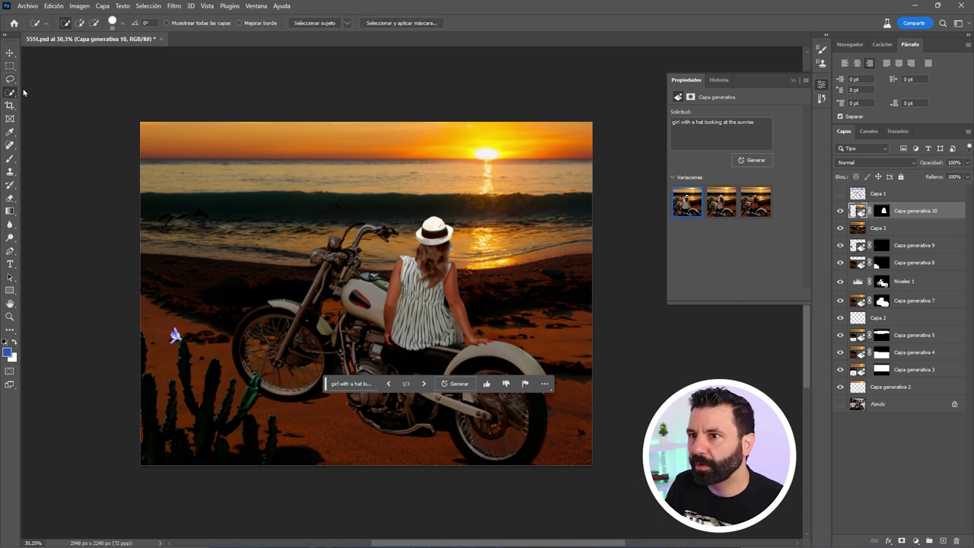
Select the girl automatically with Seleccionar sujeto.
left_click(348, 23)
left_click(396, 35)
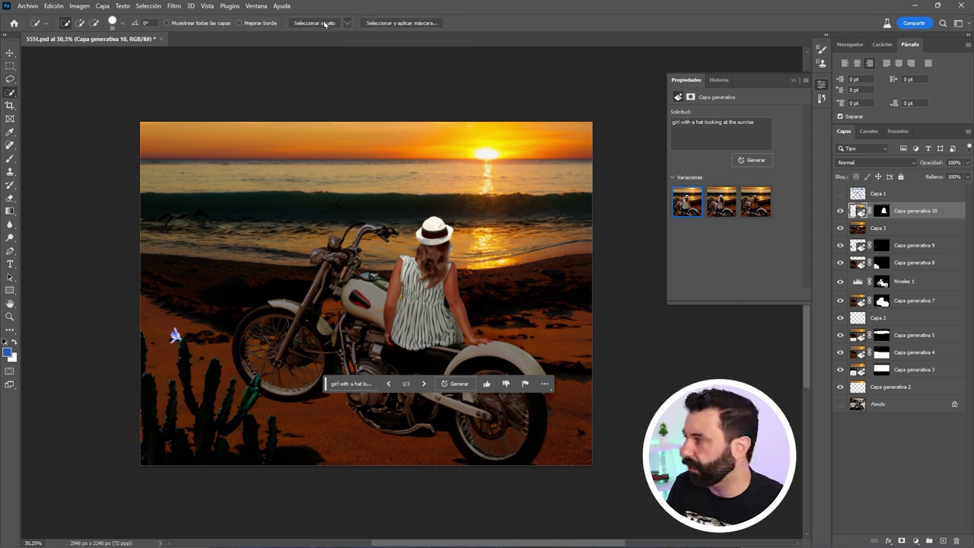
left_click(325, 23)
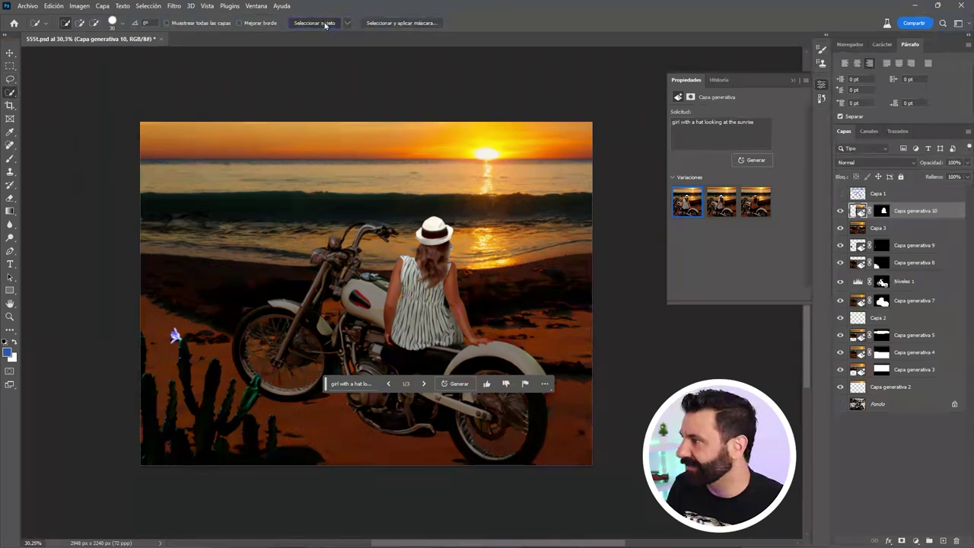
Add a Niveles adjustment masked to the girl, lowering white output to about 180.
left_click(916, 541)
left_click(908, 404)
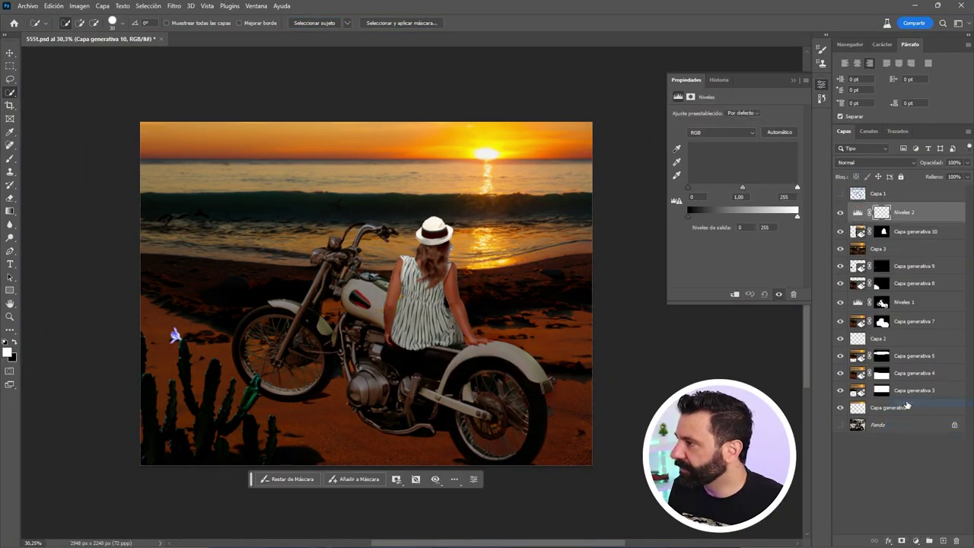
left_click_drag(797, 218, 778, 217)
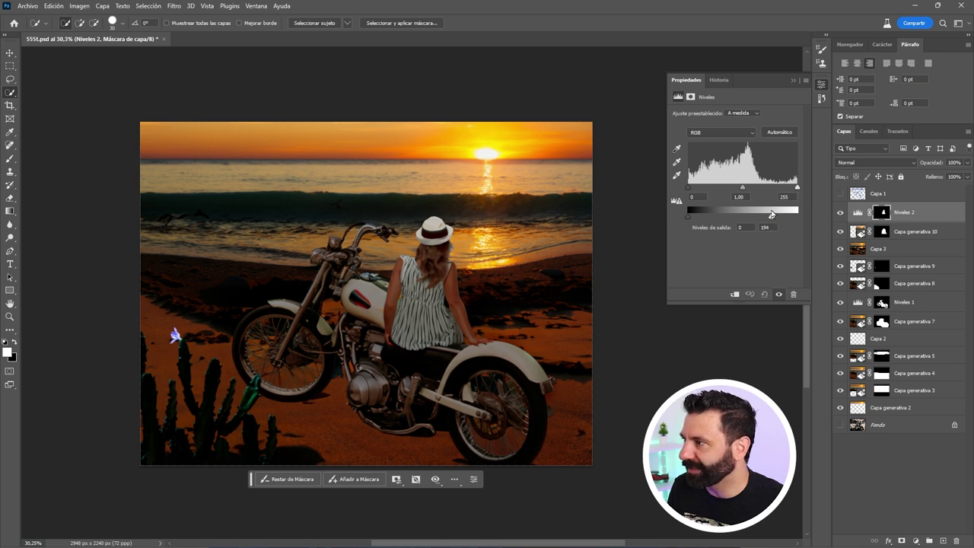
left_click_drag(772, 215, 762, 215)
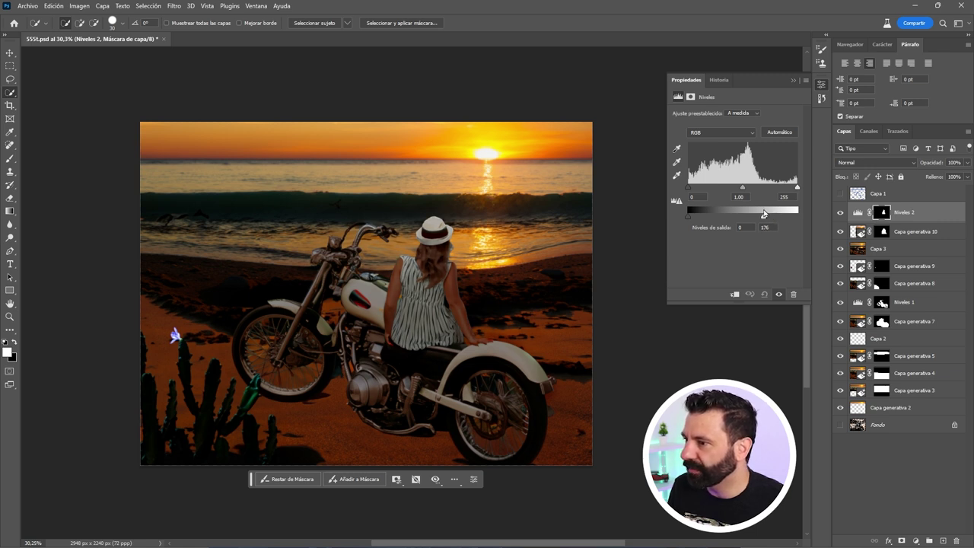
left_click_drag(768, 214, 769, 215)
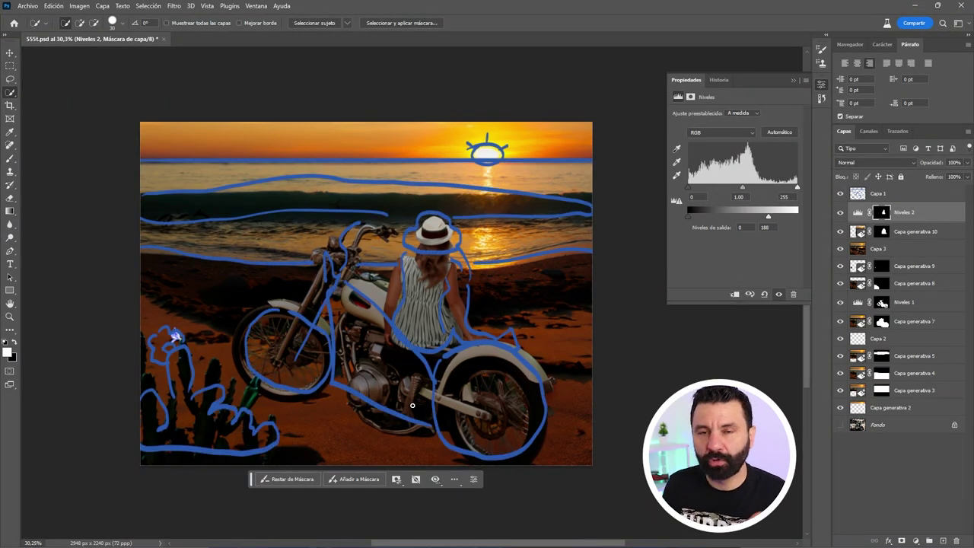